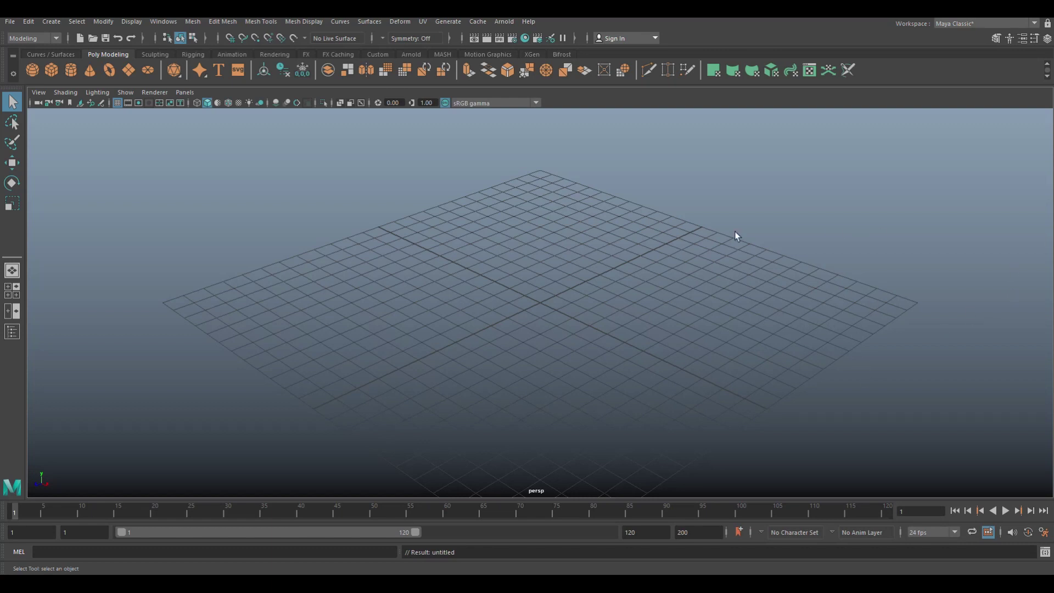
- Add a polygon torus and move it toward the upper left of the grid
left_click(53, 22)
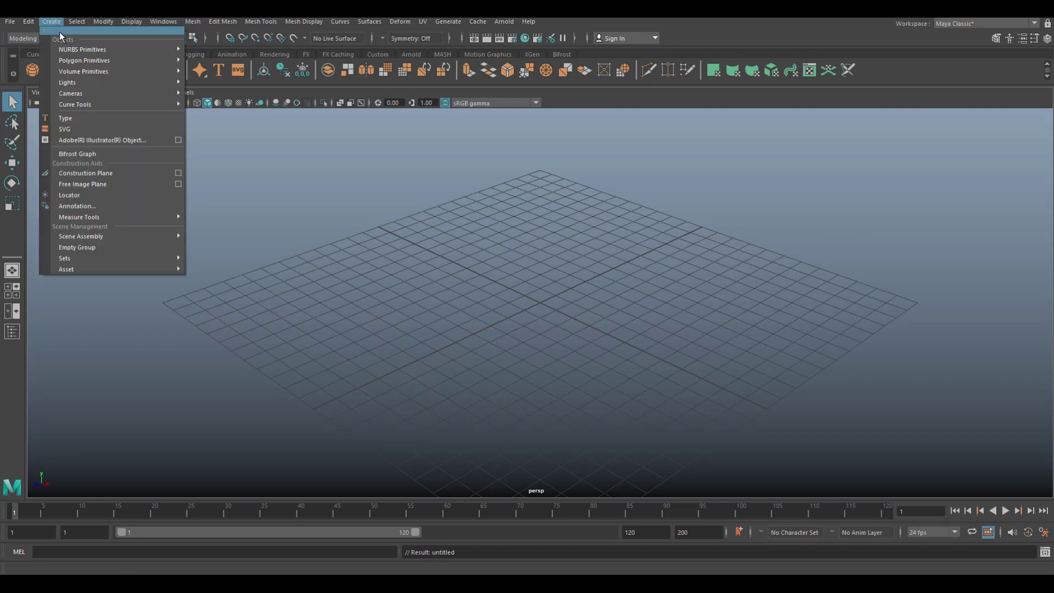
mouse_move(105, 58)
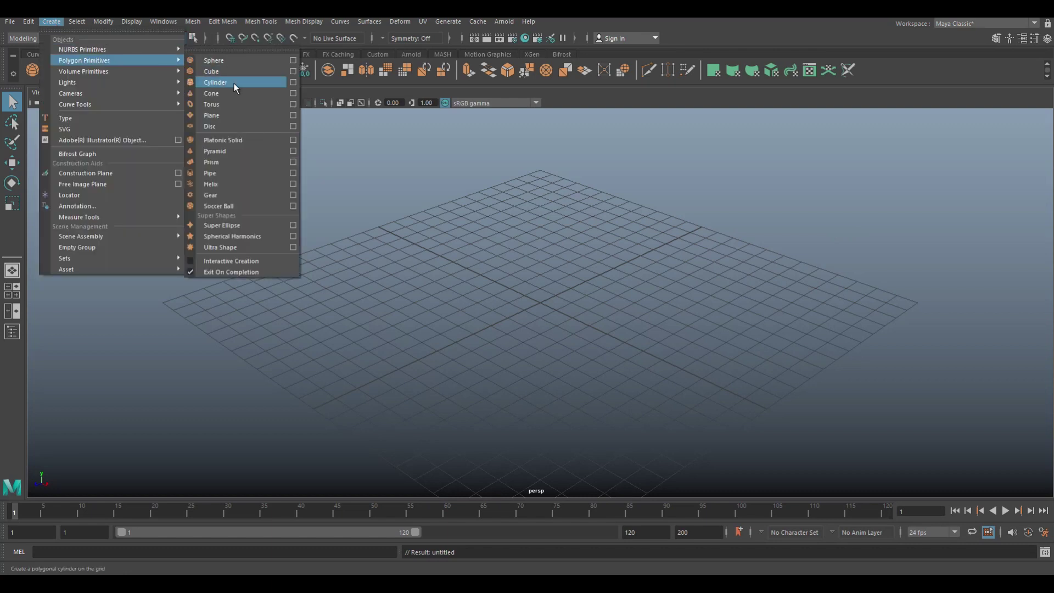
left_click(235, 105)
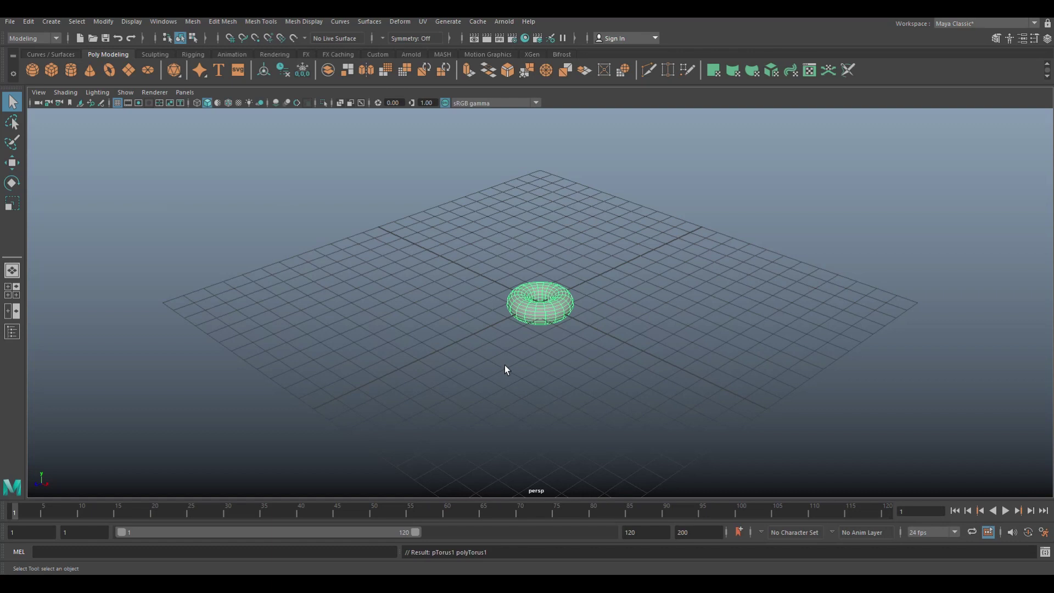
key("w")
left_click_drag(581, 324, 472, 281)
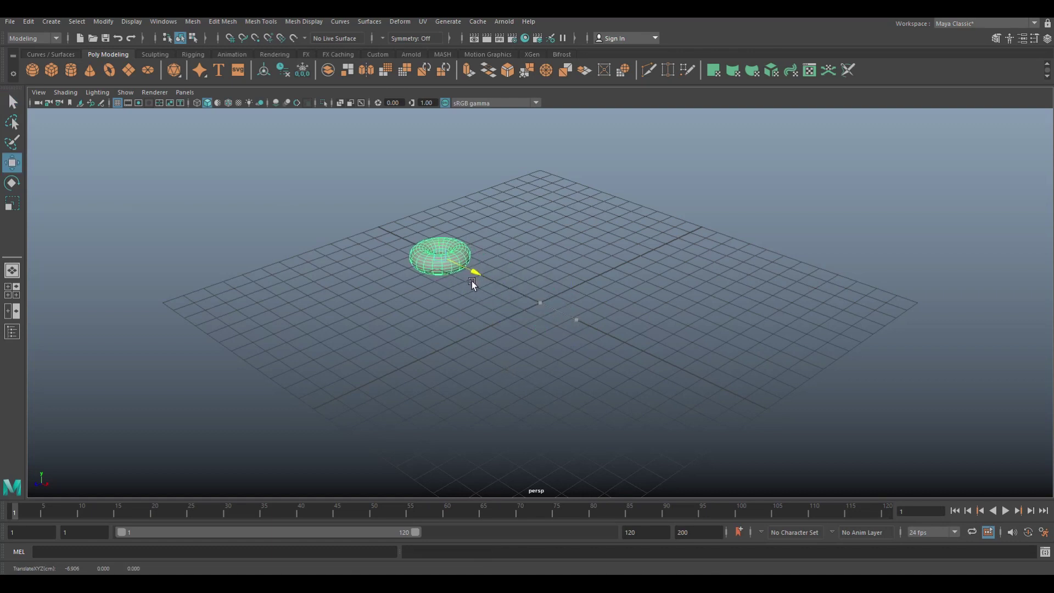
- Add a polygon cube and drag it to the right along X
left_click(50, 22)
mouse_move(111, 61)
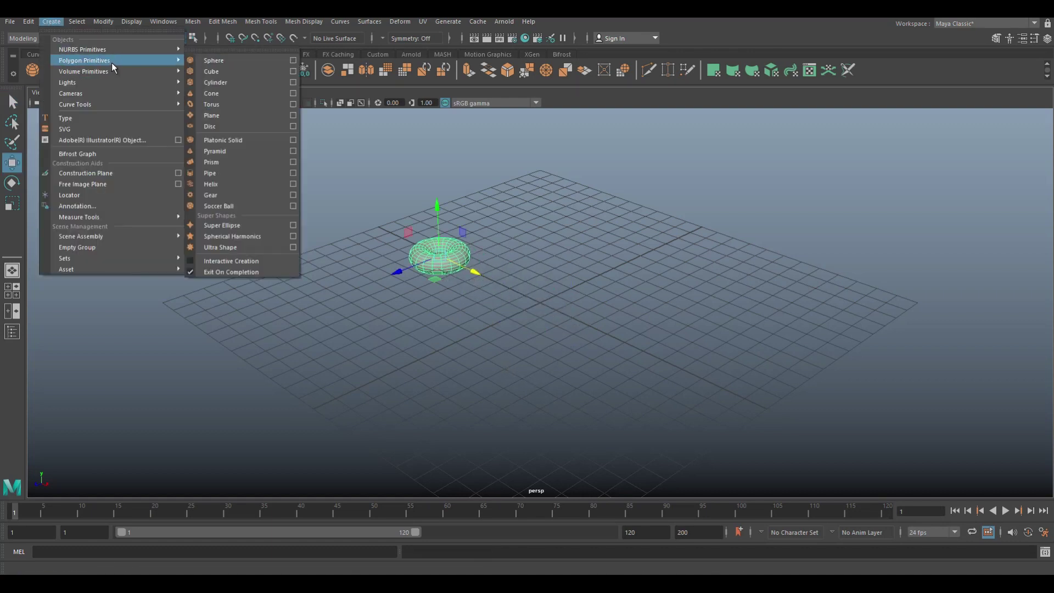
left_click(225, 71)
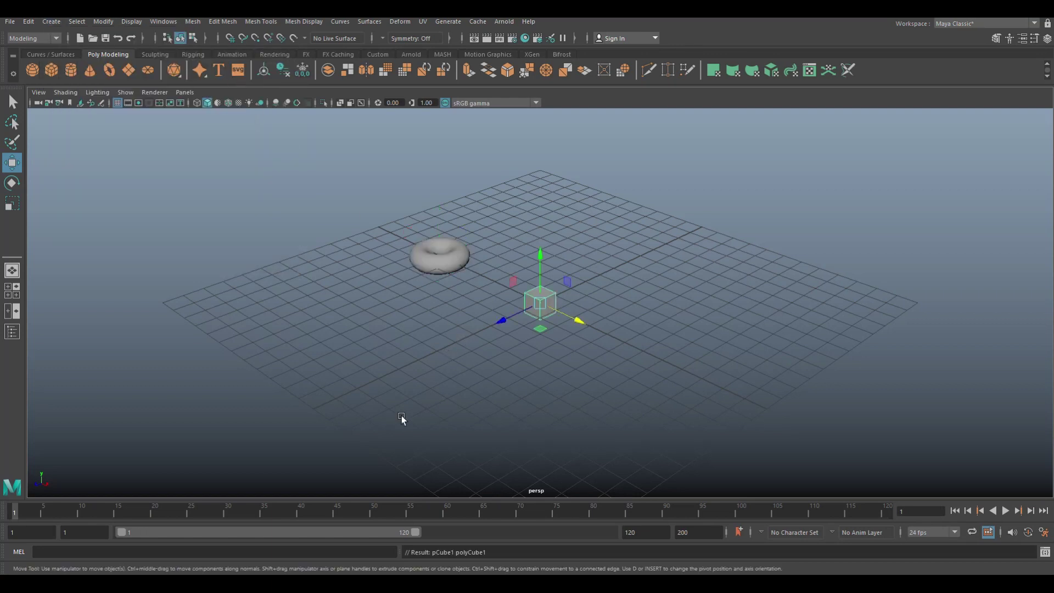
left_click_drag(401, 421, 525, 400, "alt")
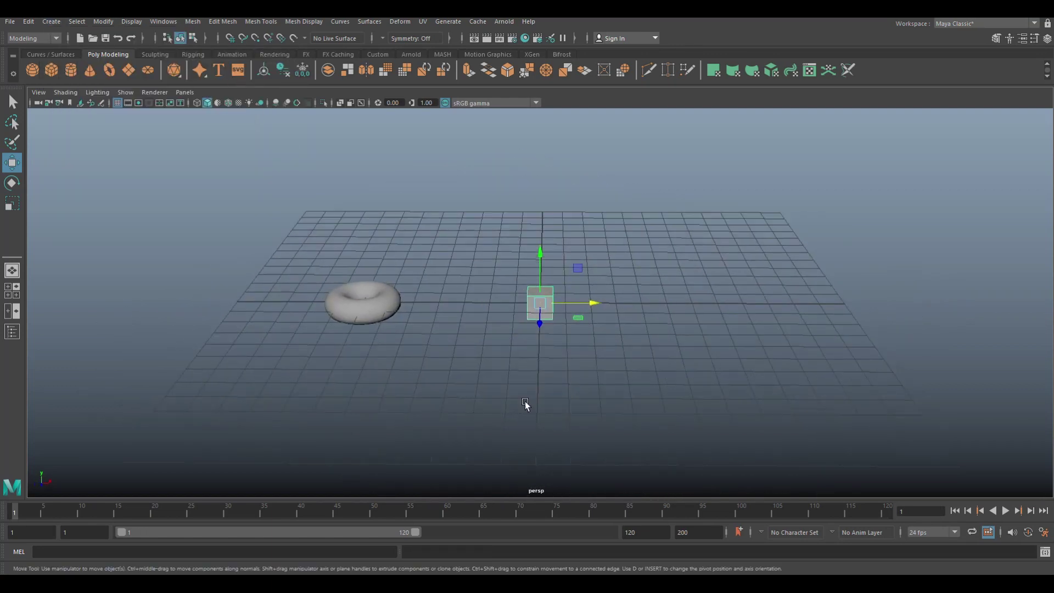
left_click_drag(595, 301, 756, 303)
left_click_drag(360, 394, 374, 407, "alt")
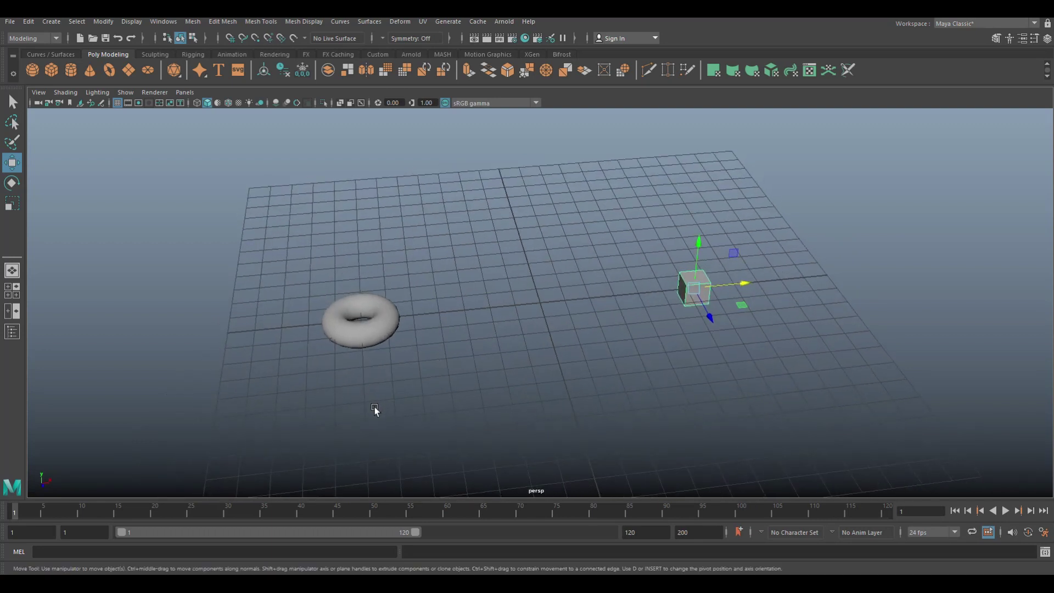
- Freeze transformations on the cube, then on the torus
left_click(104, 22)
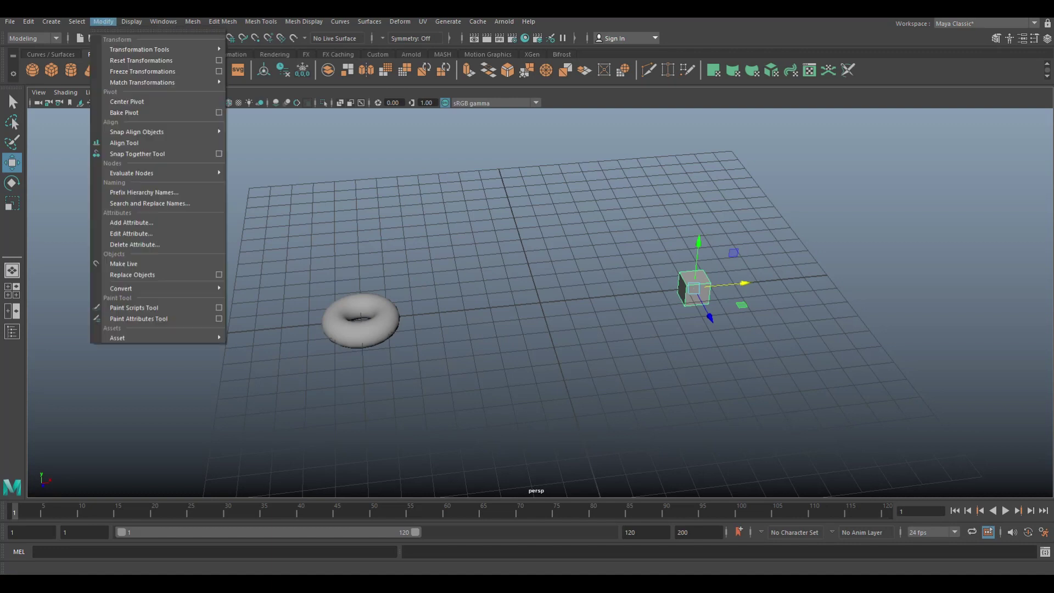
left_click(169, 75)
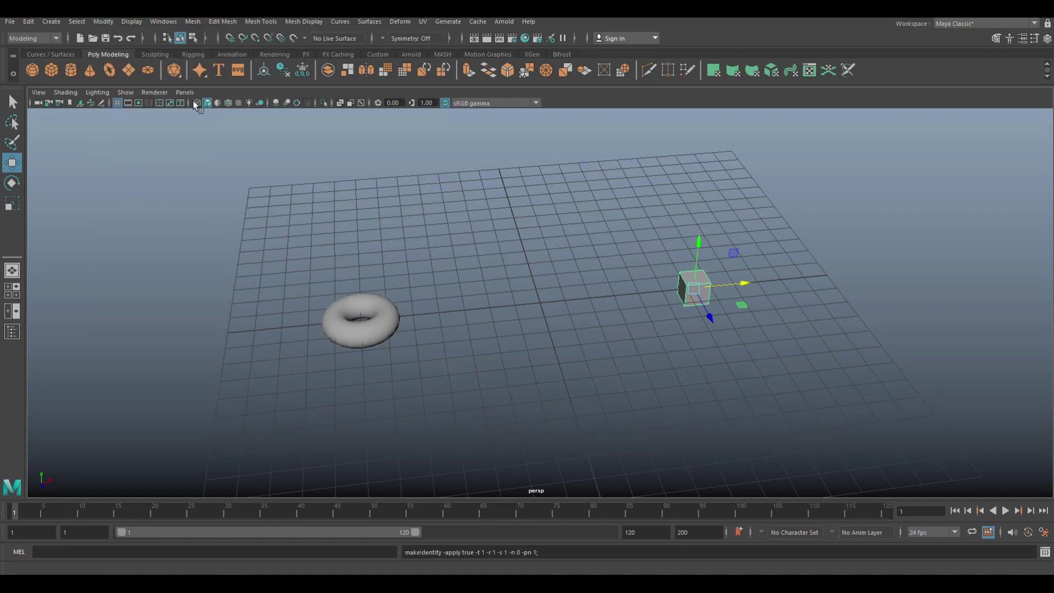
left_click(368, 319)
left_click(103, 21)
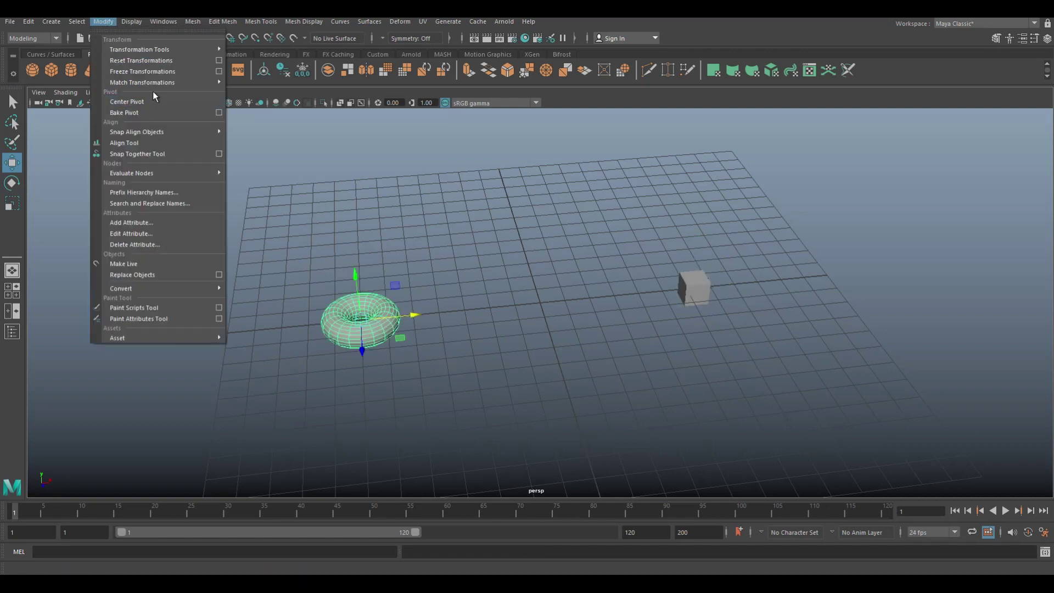
left_click(154, 72)
- Check the torus's and cube's zeroed transform values in the Attribute Editor
scroll(404, 334, "up", 5)
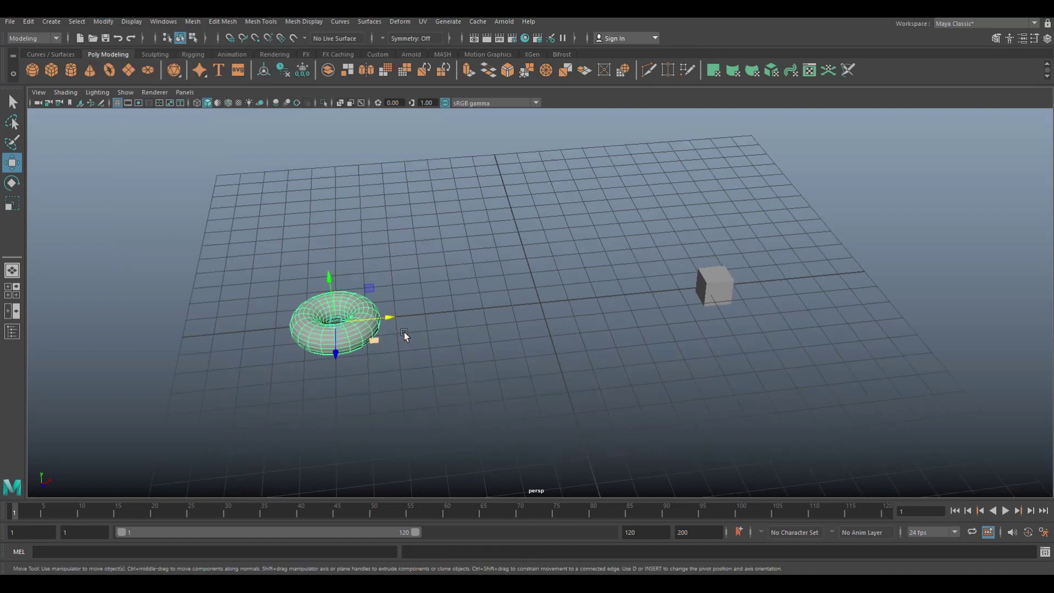
left_click_drag(325, 354, 376, 361, "alt")
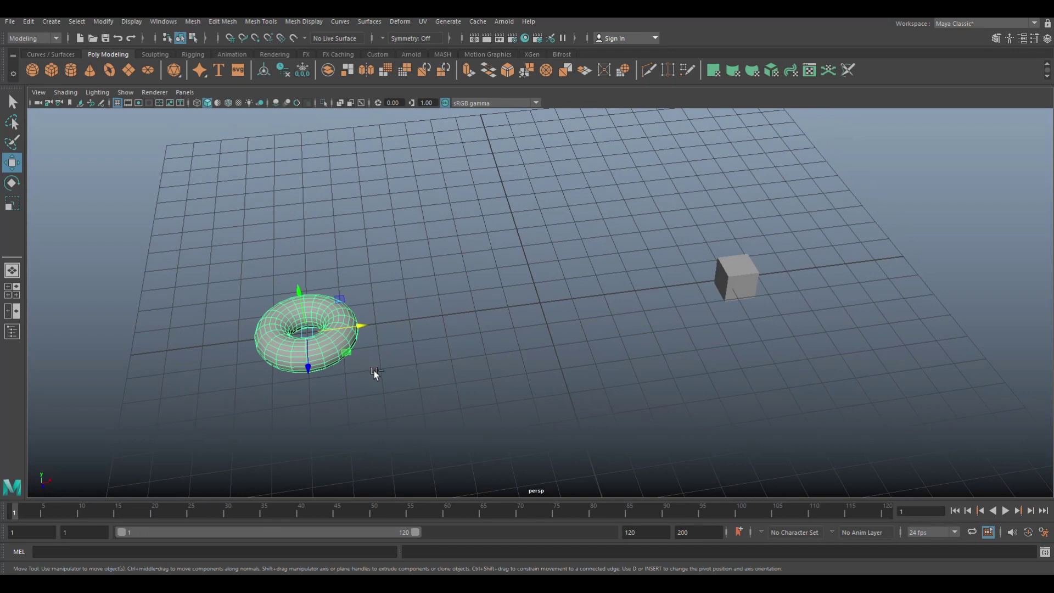
key("ctrl+a")
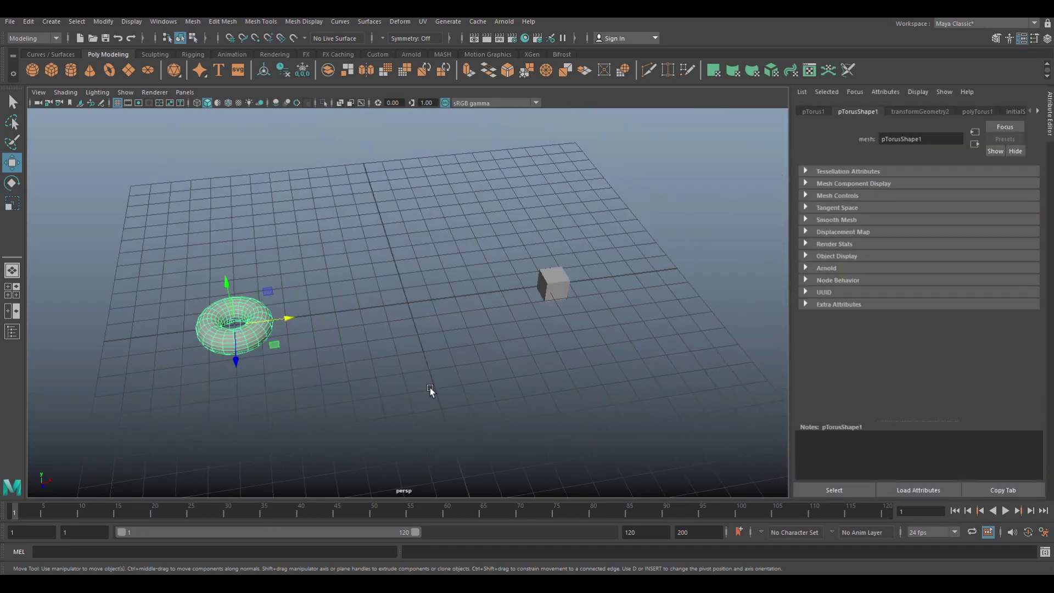
left_click(814, 111)
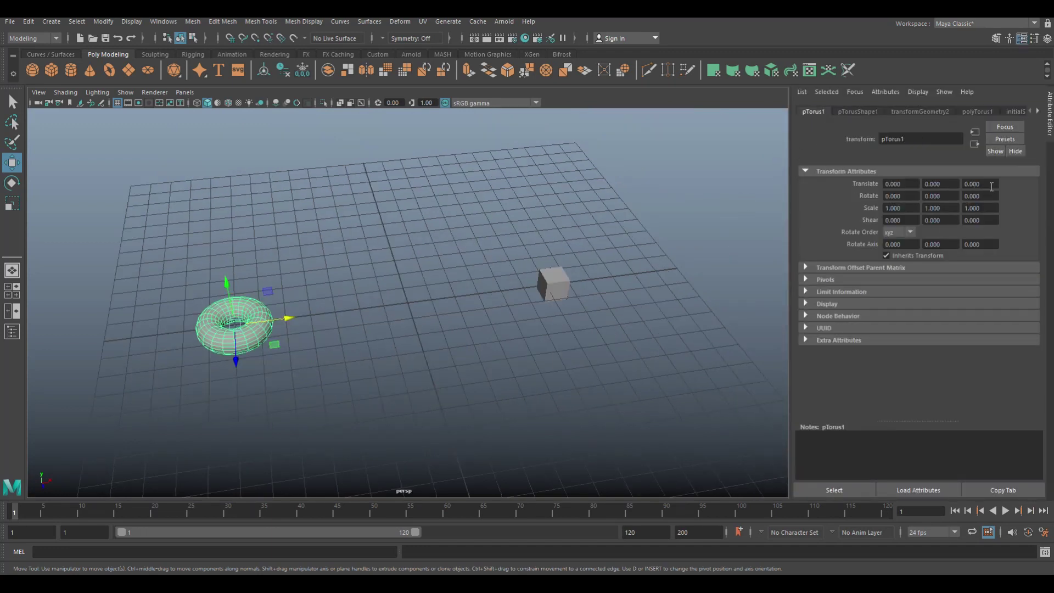
left_click(566, 282)
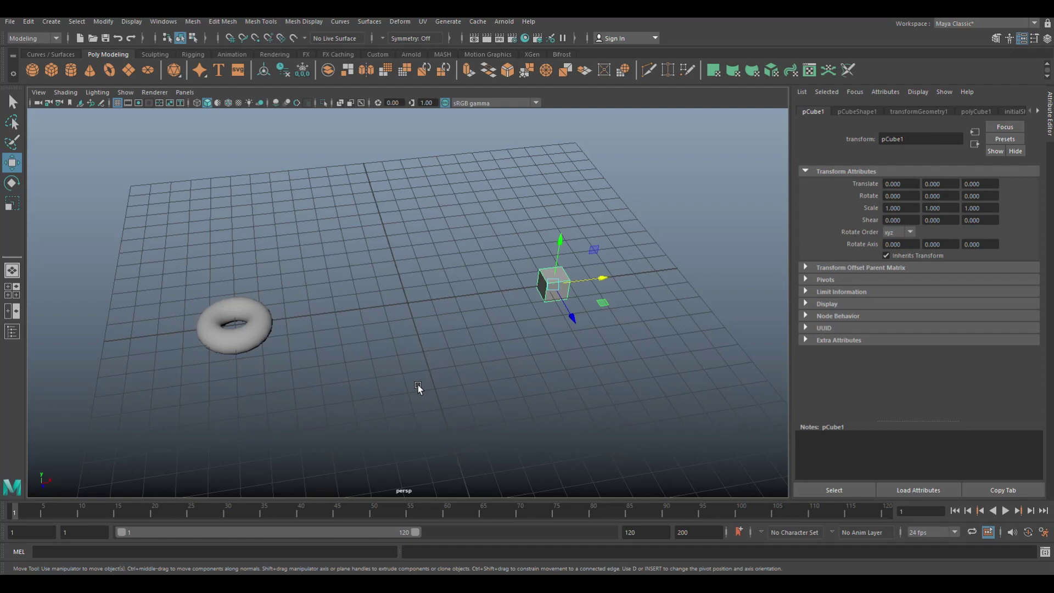
mouse_move(418, 386)
left_mouse_down("alt")
mouse_move(435, 376)
mouse_move(433, 365)
mouse_move(421, 395)
left_mouse_up("alt")
right_click_drag(426, 417, 1042, 199, "alt")
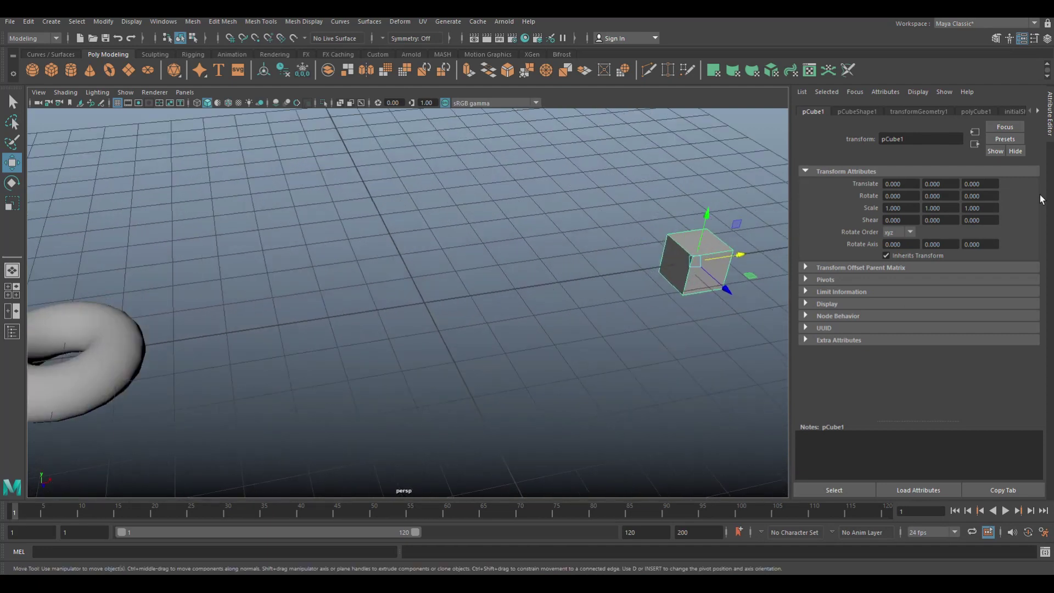
left_click(1021, 39)
right_click_drag(549, 255, 512, 363, "alt")
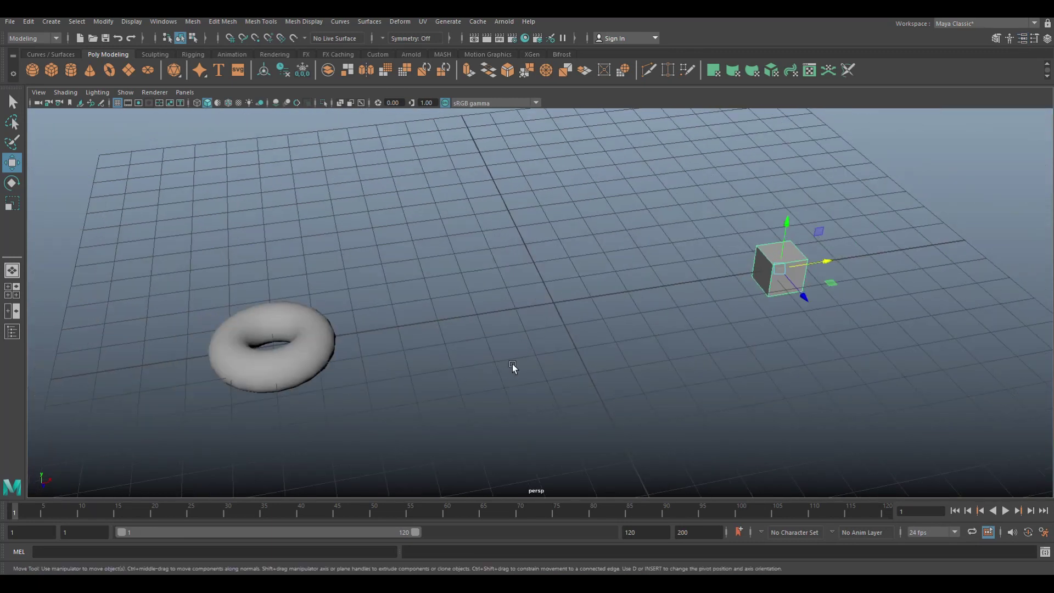
left_click_drag(512, 364, 494, 400, "alt")
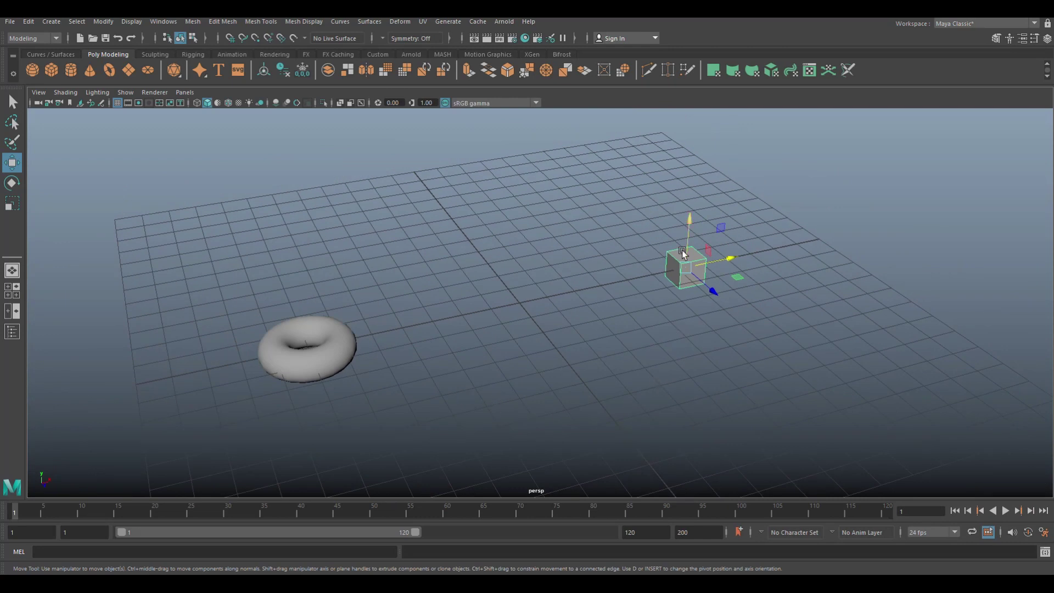
key("r")
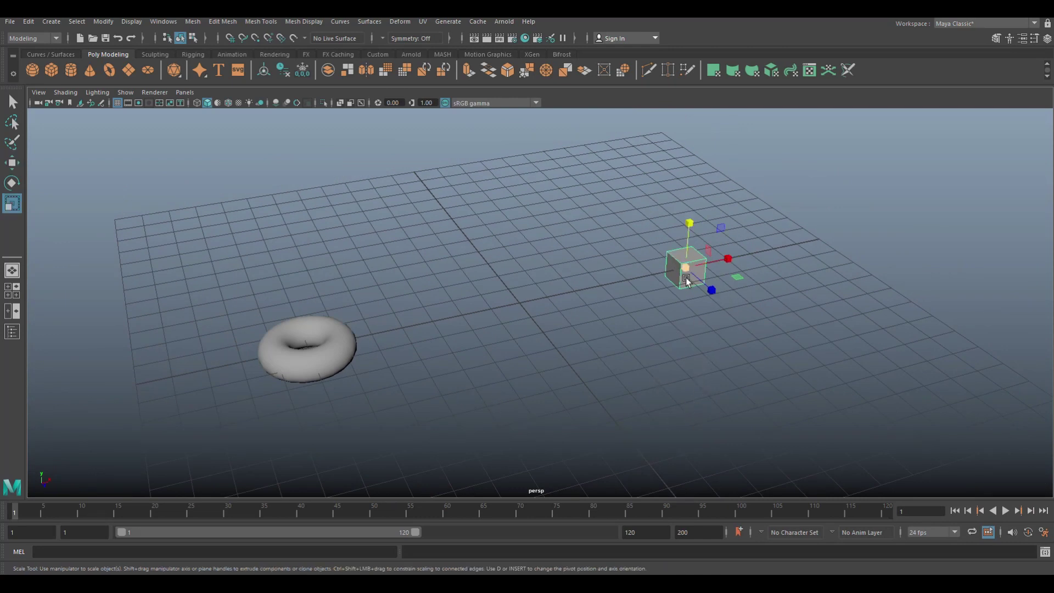
mouse_move(687, 280)
left_mouse_down()
mouse_move(913, 282)
mouse_move(607, 291)
mouse_move(889, 286)
mouse_move(640, 297)
mouse_move(725, 301)
mouse_move(739, 315)
mouse_move(727, 329)
mouse_move(706, 271)
mouse_move(731, 323)
mouse_move(753, 265)
mouse_move(740, 304)
mouse_move(741, 258)
mouse_move(602, 270)
mouse_move(774, 310)
mouse_move(687, 262)
left_mouse_up()
key("e")
key("w")
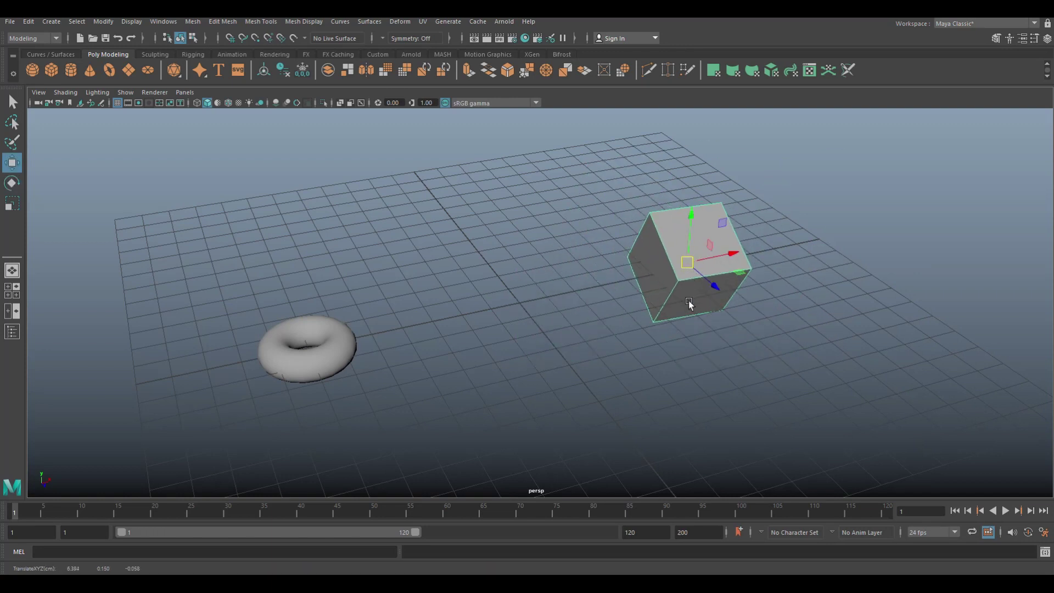
key("ctrl+z")
key("ctrl+z")
key("ctrl+z")
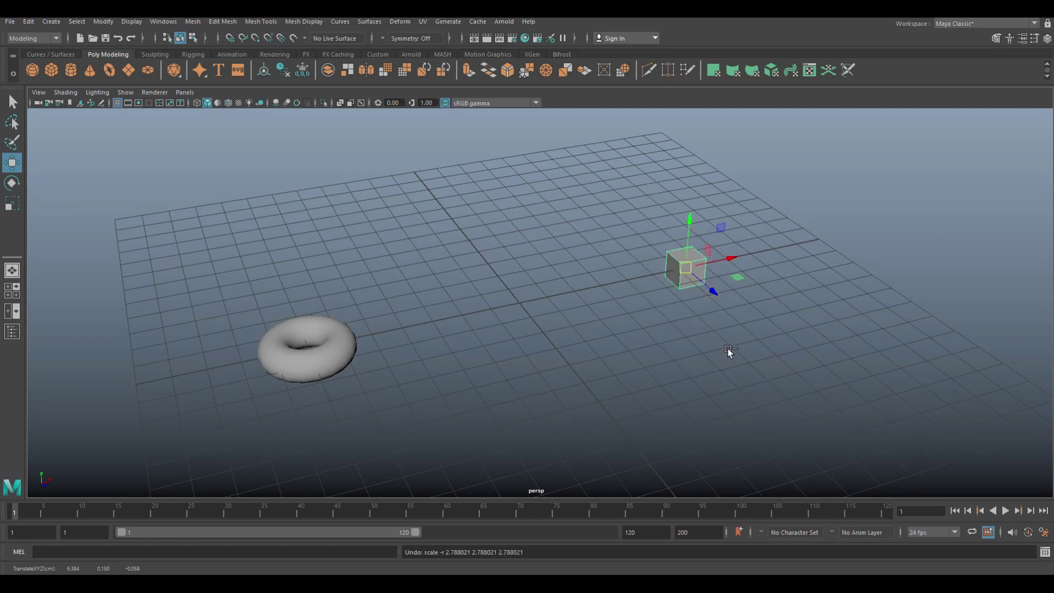
left_click_drag(728, 348, 697, 371, "alt")
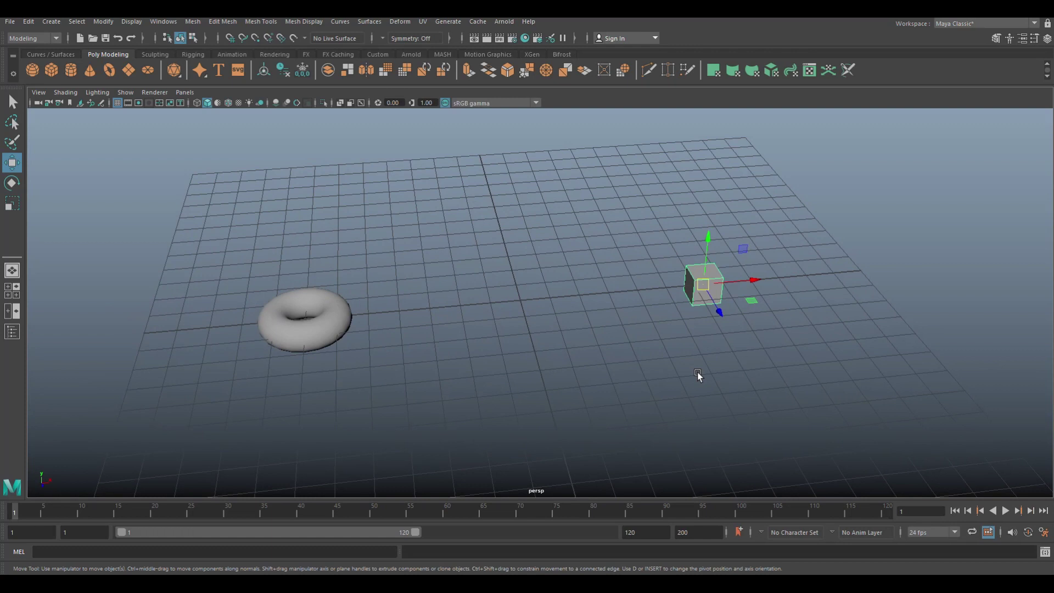
key("ctrl+a")
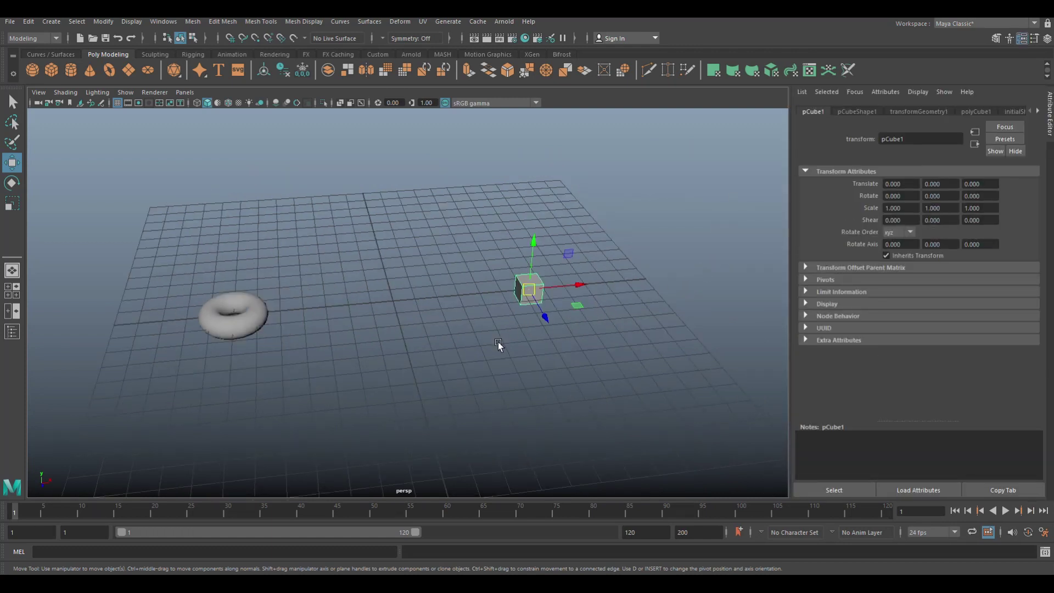
mouse_move(485, 345)
left_mouse_down("alt")
mouse_move(482, 358)
mouse_move(499, 371)
mouse_move(498, 358)
mouse_move(483, 368)
mouse_move(492, 360)
left_mouse_up("alt")
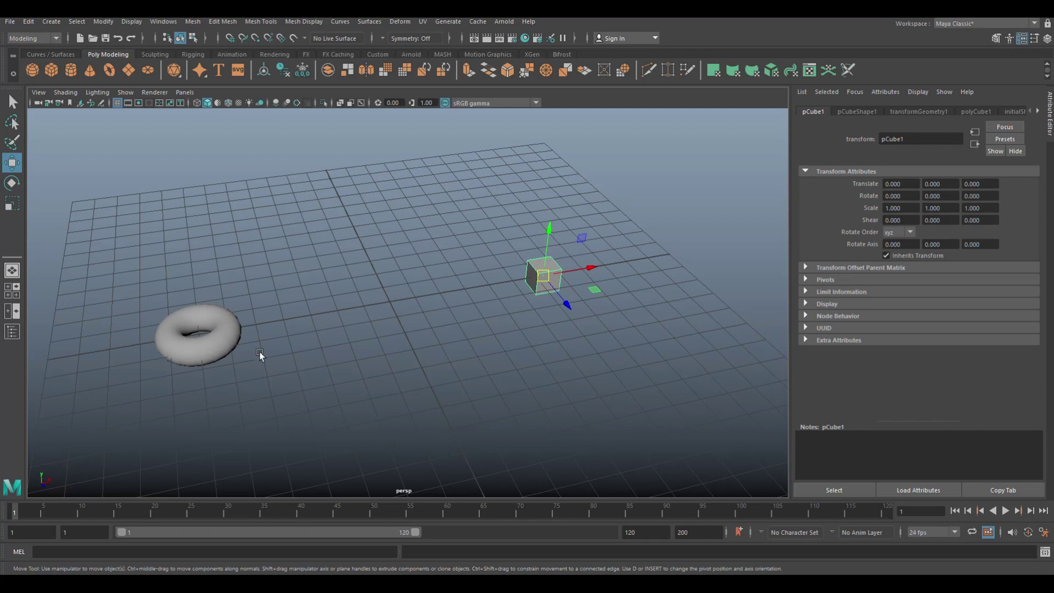
mouse_move(316, 350)
left_mouse_down("alt")
mouse_move(295, 344)
mouse_move(316, 350)
left_mouse_up("alt")
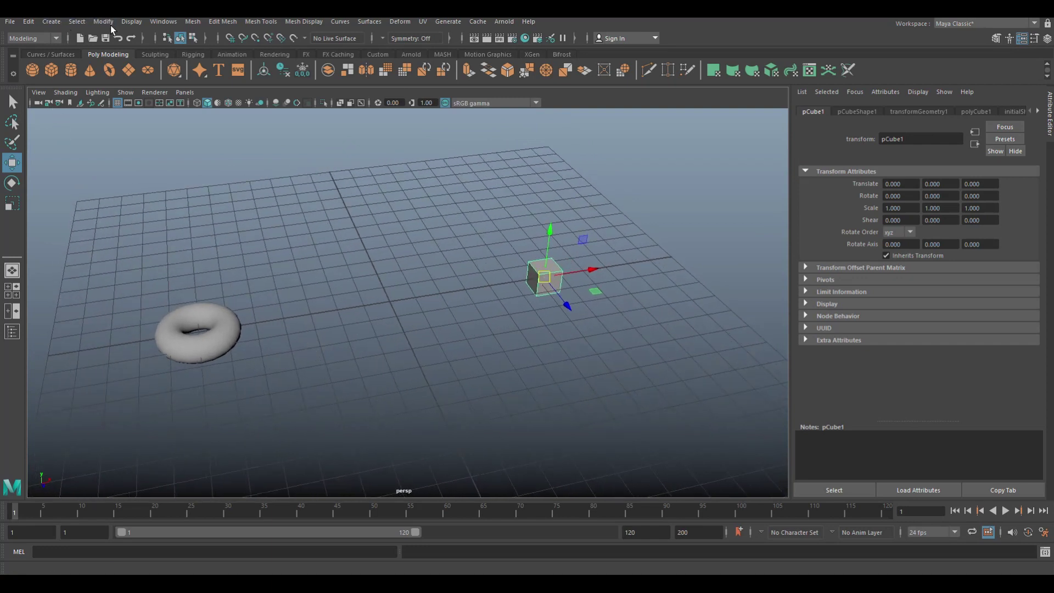
- Open the Node Editor from the Windows menu and move it to the right
left_click(156, 23)
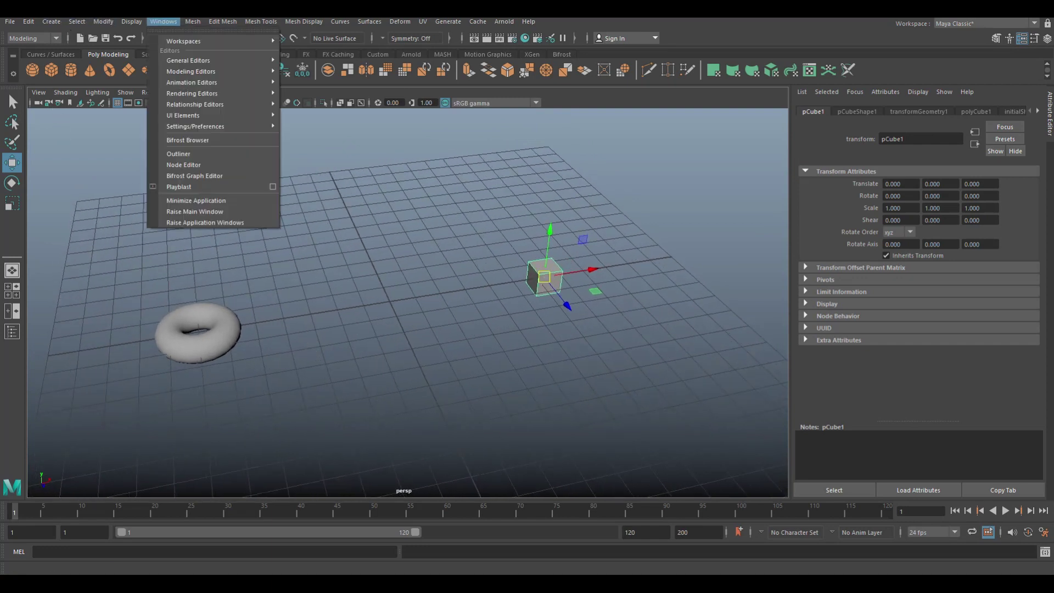
left_click(205, 166)
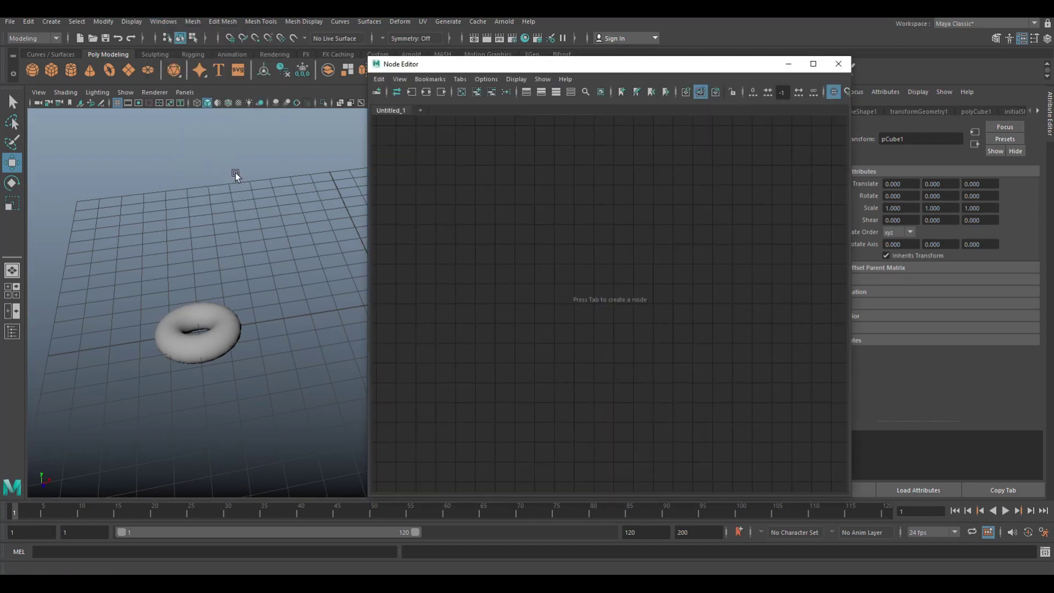
left_click_drag(582, 67, 677, 70)
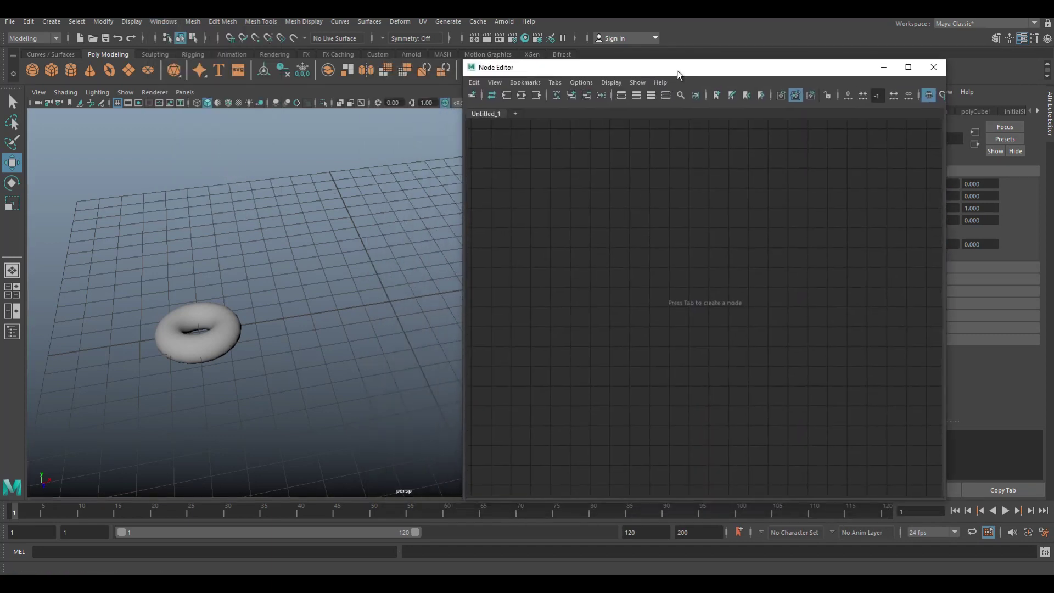
- Reframe the viewport on both objects, reposition the Node Editor, and select the torus
scroll(275, 299, "down", 5)
middle_click_drag(315, 361, 123, 364, "alt")
left_click_drag(123, 361, 187, 334, "alt")
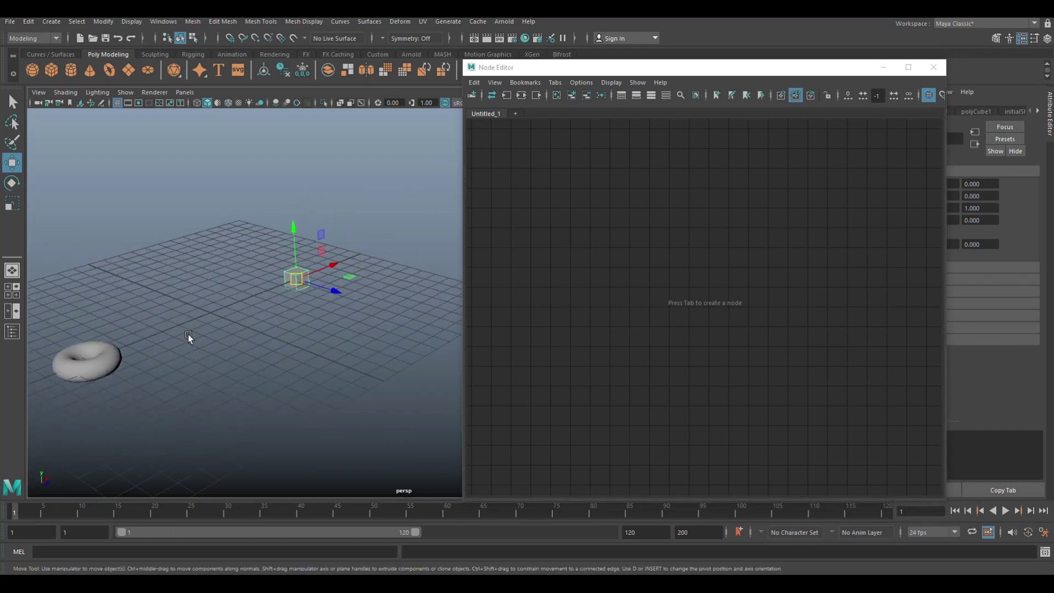
left_click_drag(637, 72, 513, 61)
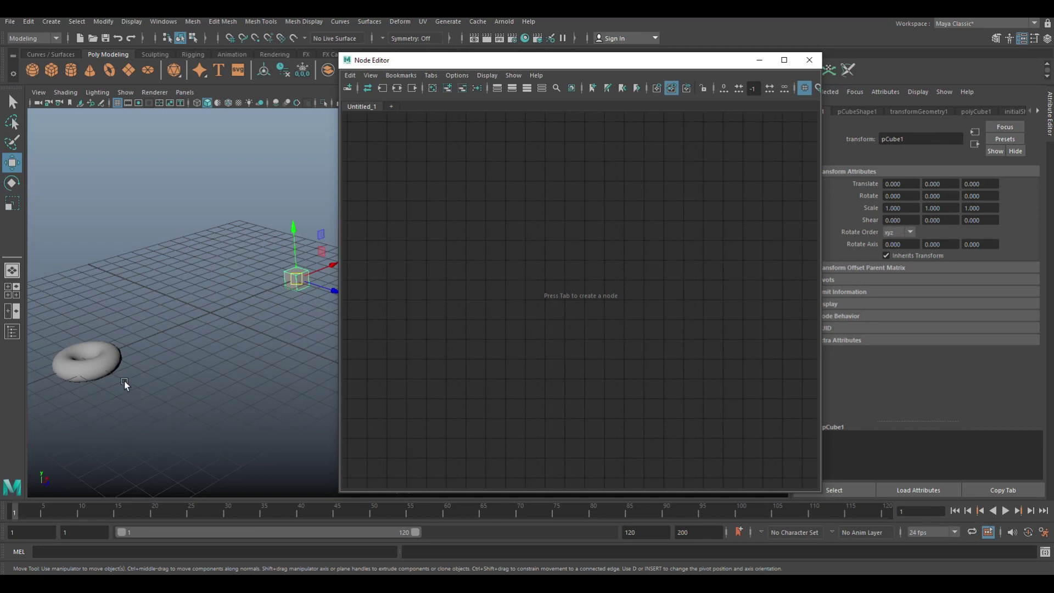
left_click(87, 360)
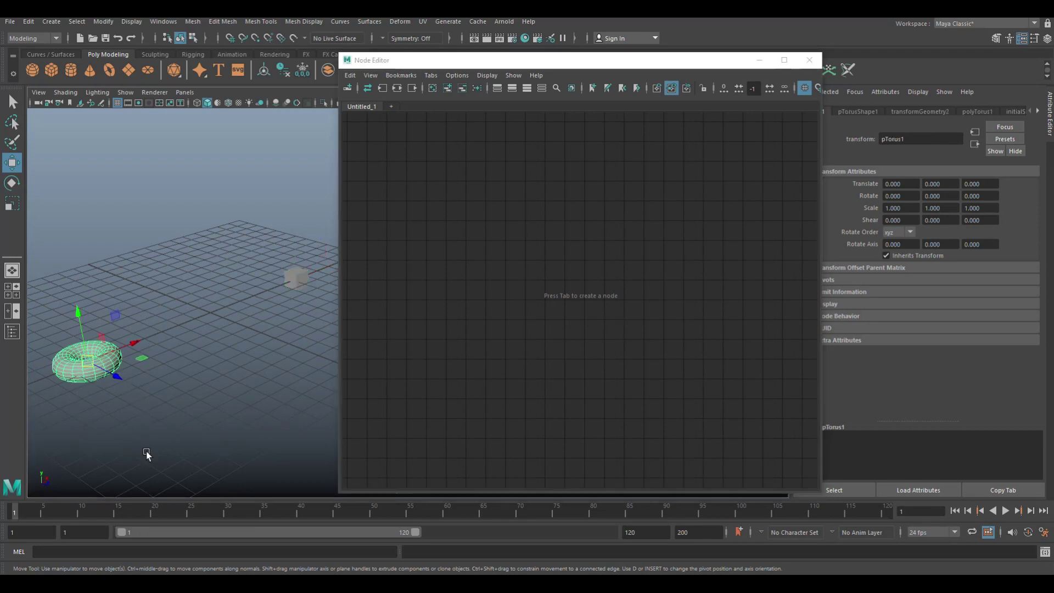
- Add the torus's nodes to the graph and remove pTorusShape1
left_click(448, 89)
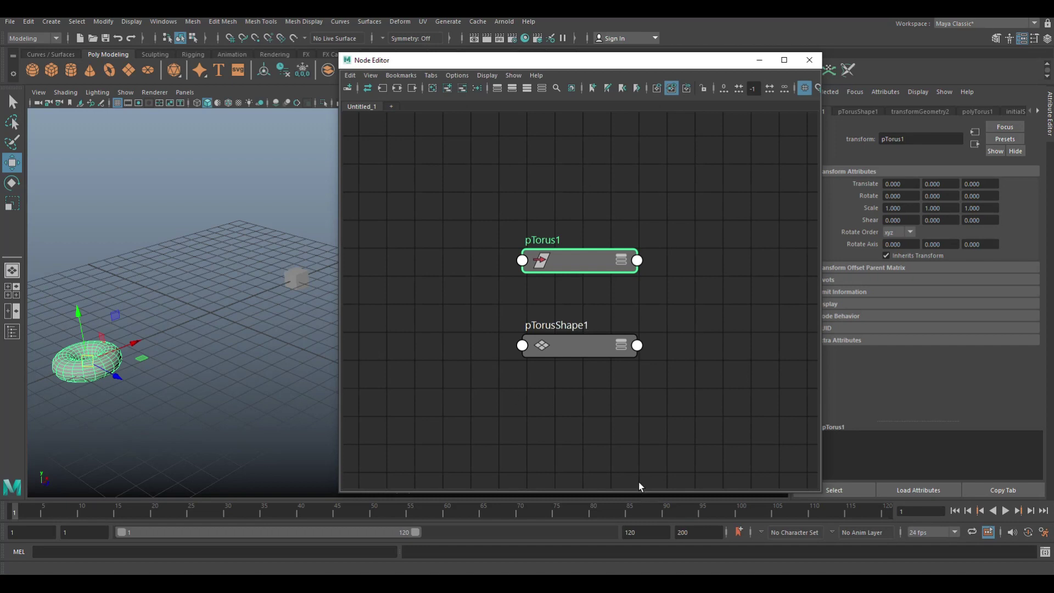
left_click_drag(498, 318, 572, 400)
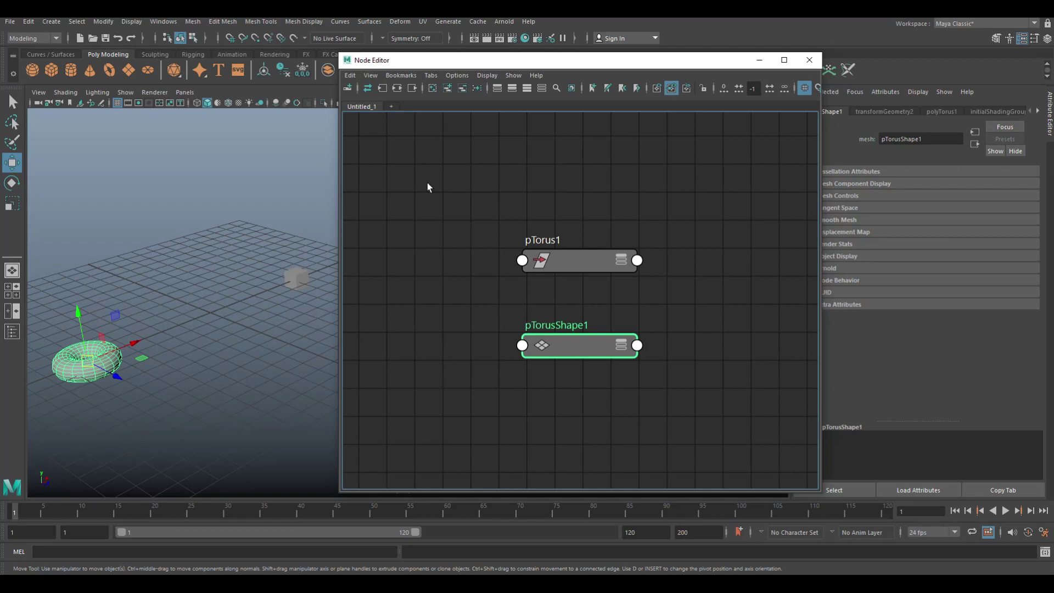
left_click(463, 90)
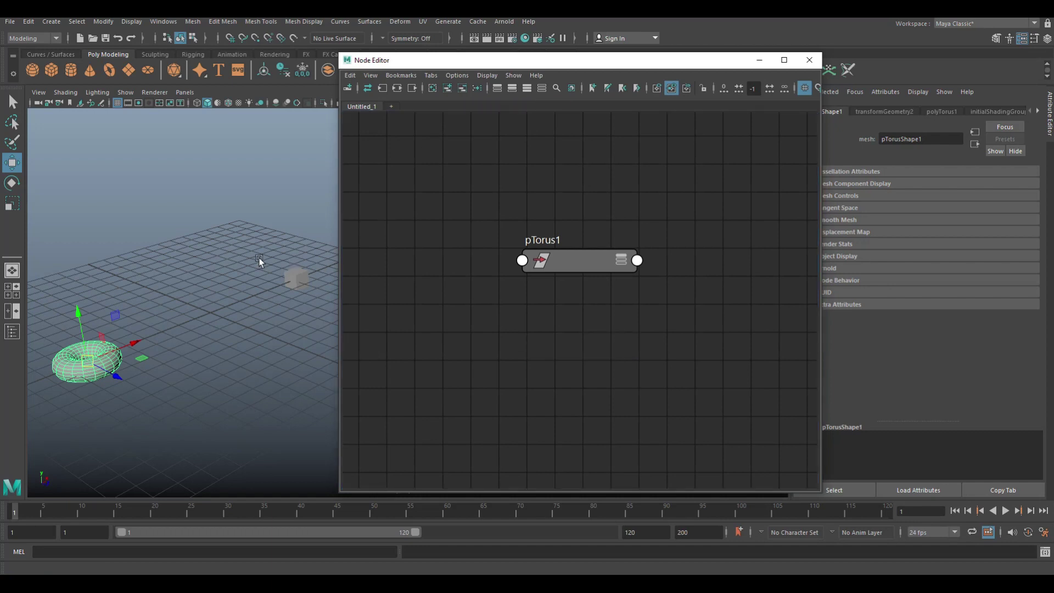
- Add the cube's nodes, remove pCubeShape1, and place pTorus1 left and pCube1 right
left_click_drag(257, 245, 301, 367)
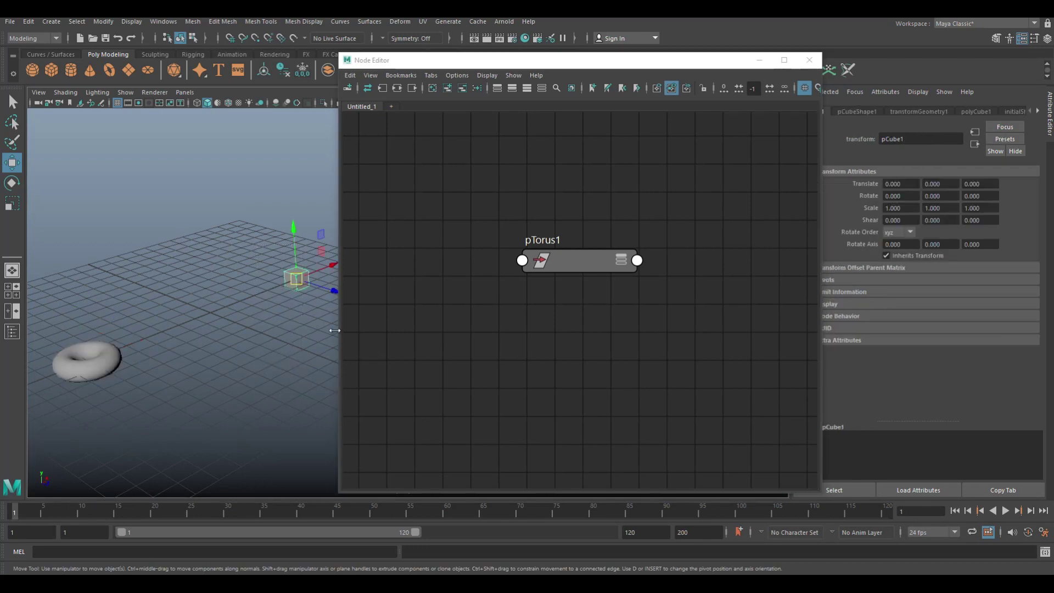
left_click(447, 88)
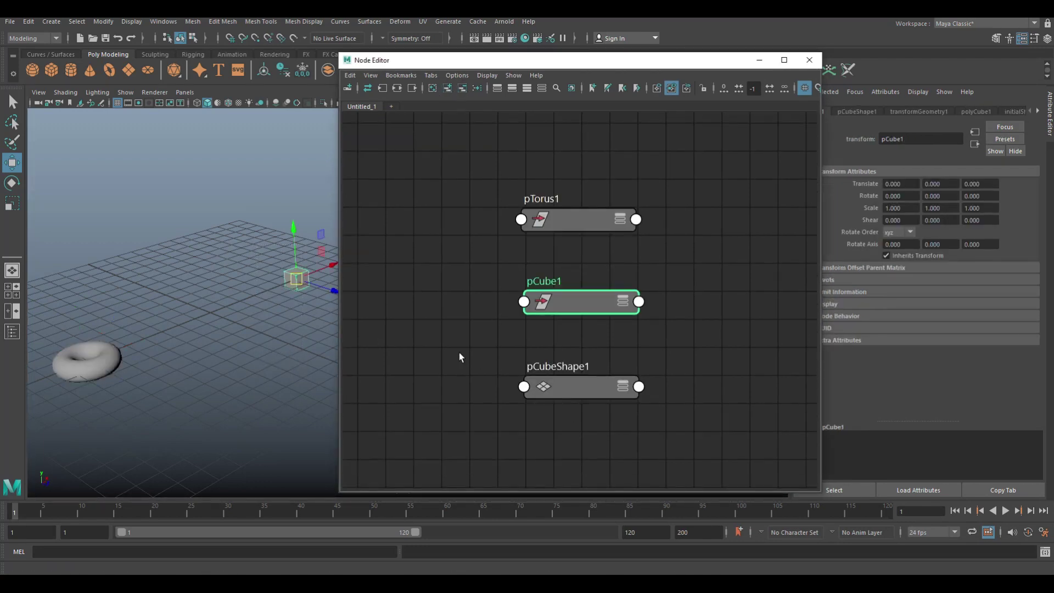
left_click_drag(456, 353, 565, 445)
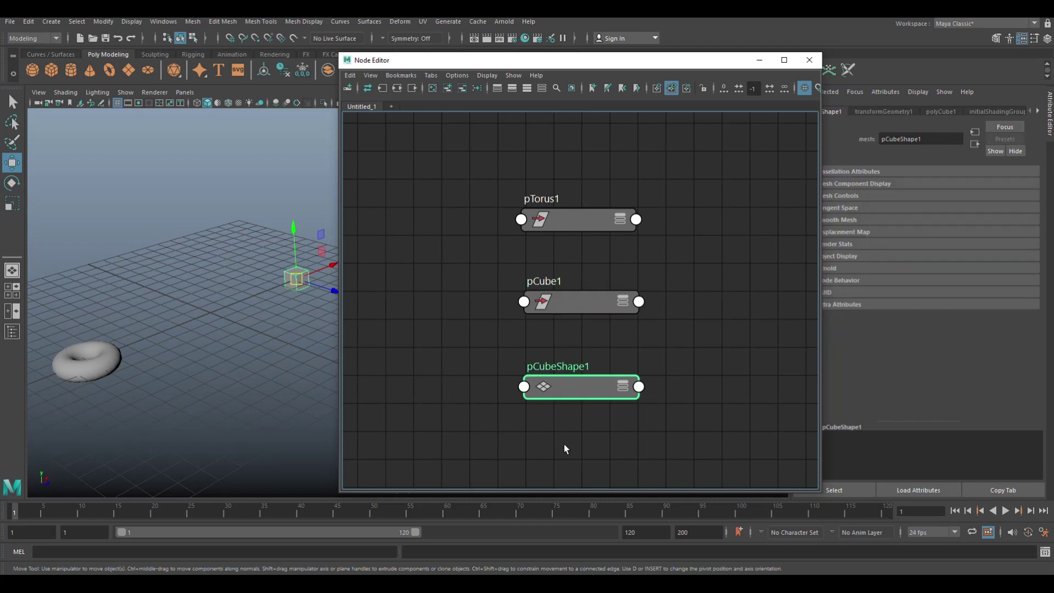
left_click(462, 88)
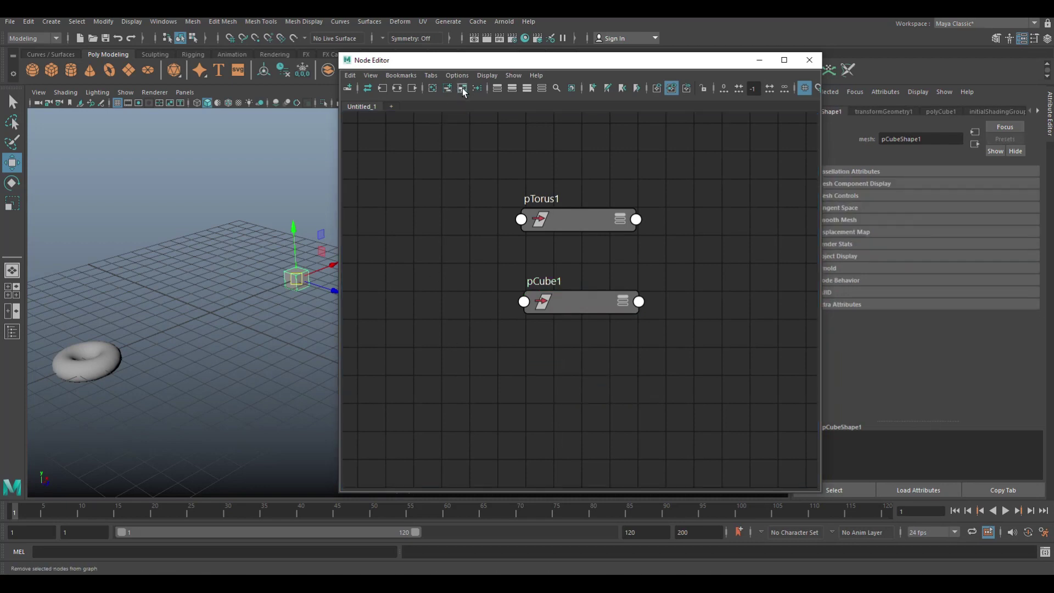
left_click_drag(567, 224, 434, 185)
left_click_drag(576, 301, 716, 182)
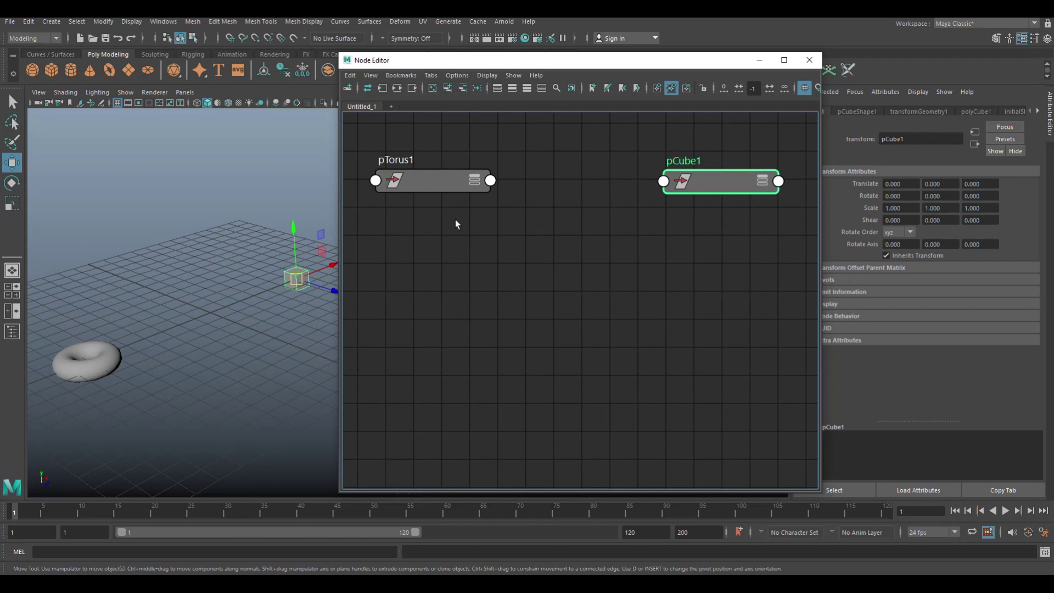
- Switch pTorus1 and pCube1 to show all their attributes
left_click(475, 179)
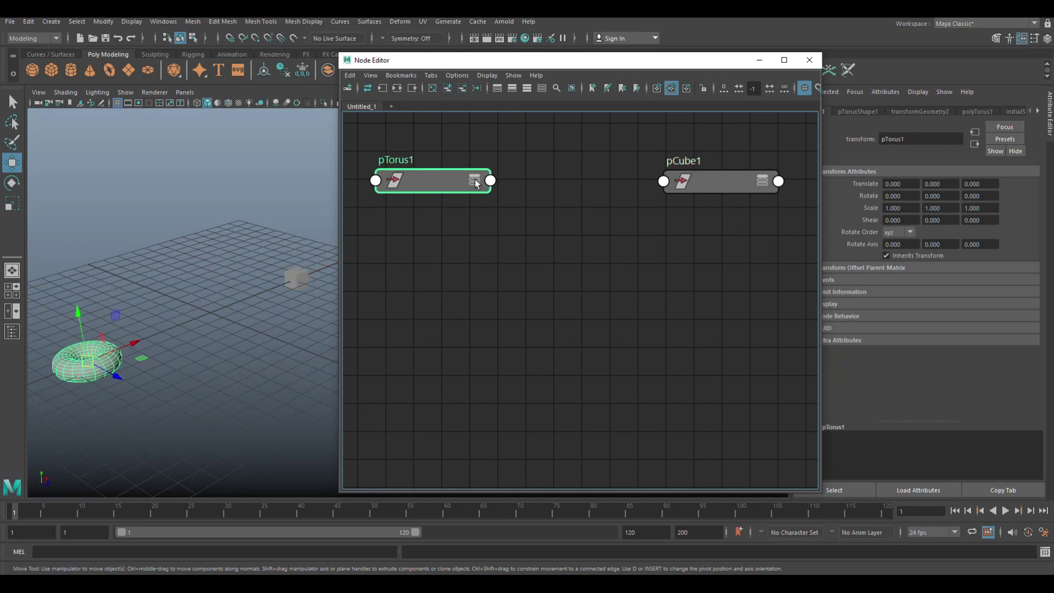
left_click(476, 182)
left_click(475, 182)
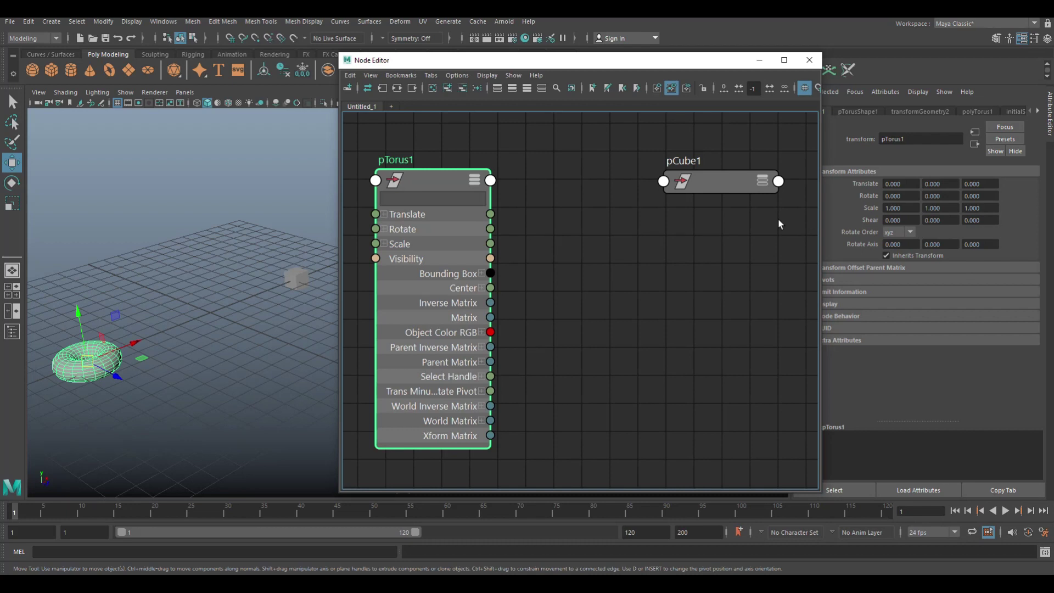
left_click(763, 180)
left_click(763, 182)
left_click(763, 183)
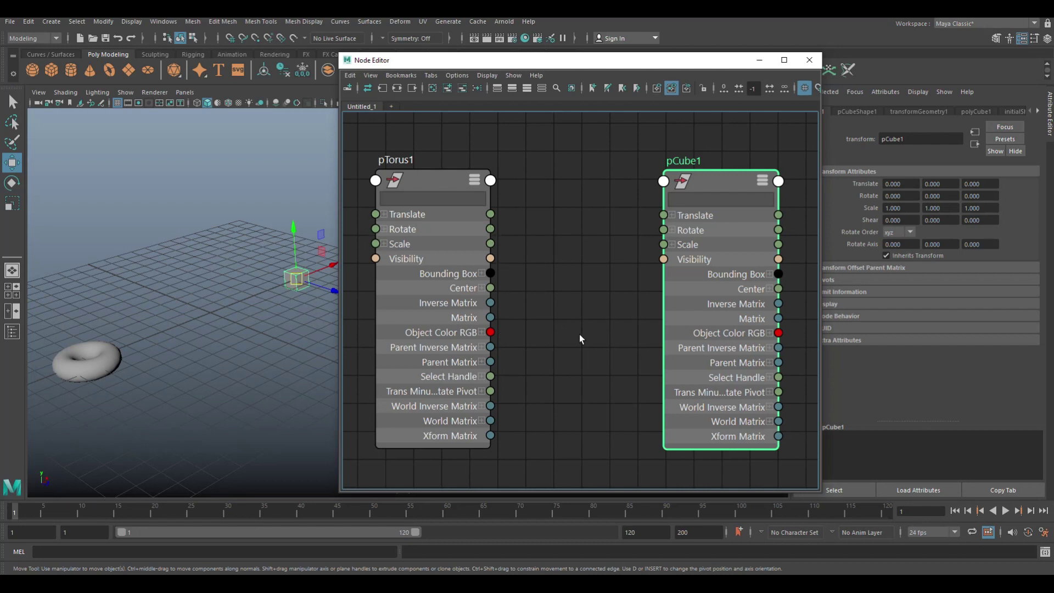
- Expand Translate, Rotate and Scale into X, Y, Z on both nodes
left_click(384, 215)
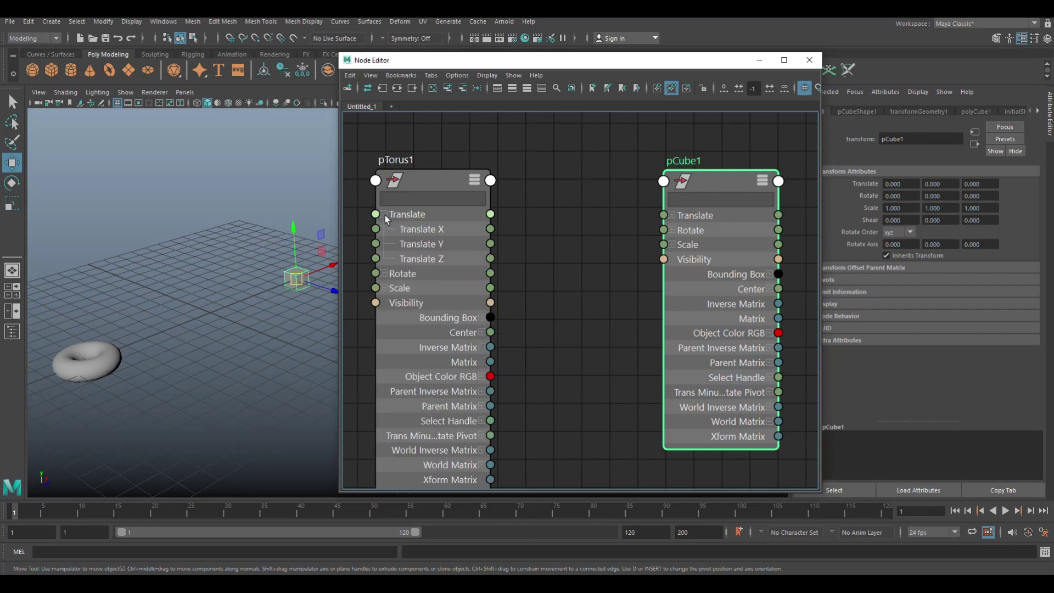
left_click(386, 274)
left_click(385, 332)
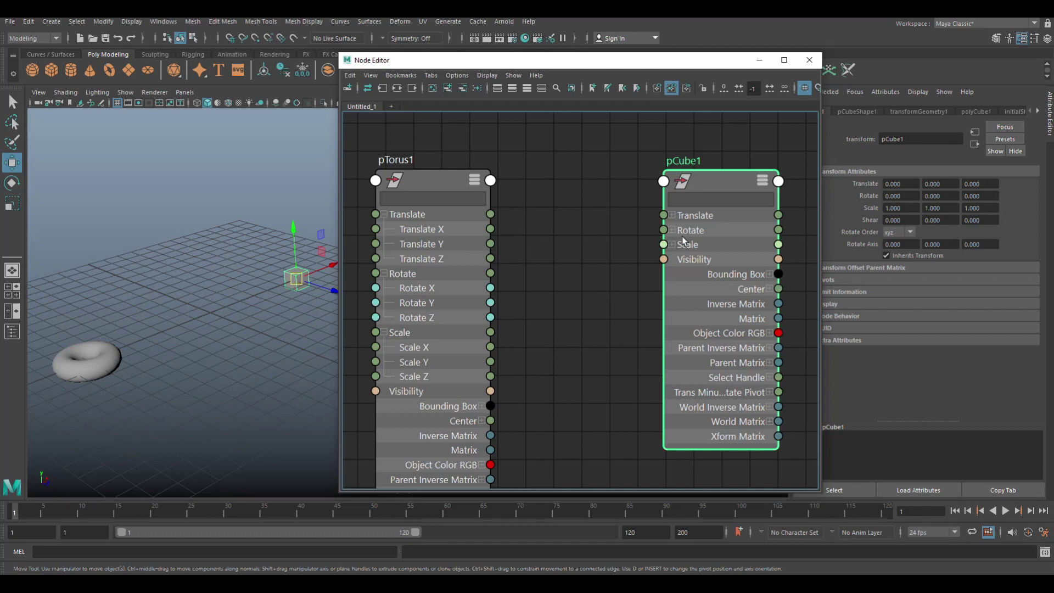
left_click(673, 214)
left_click(673, 275)
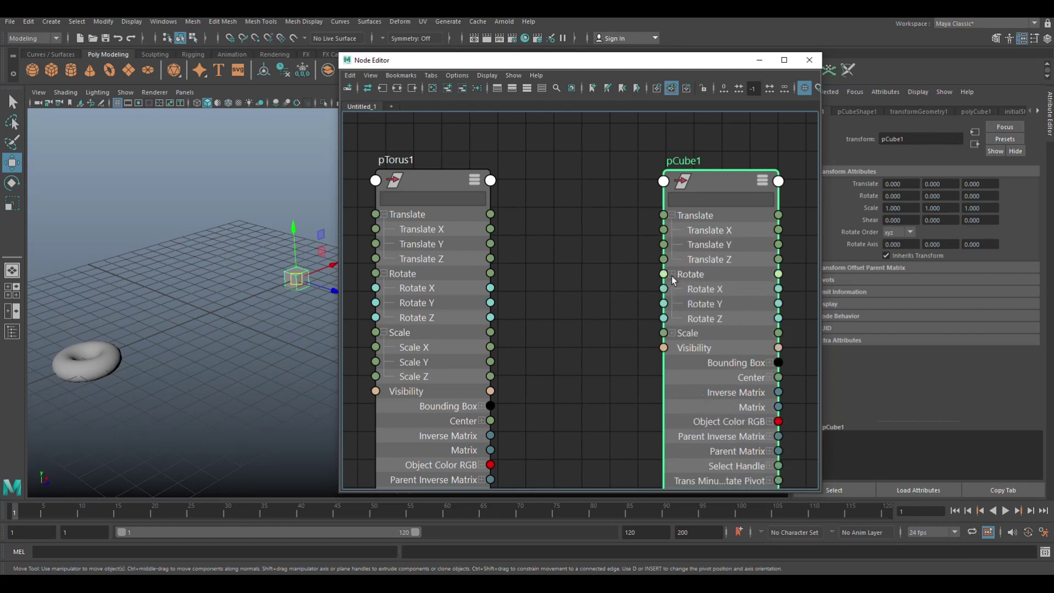
left_click(672, 334)
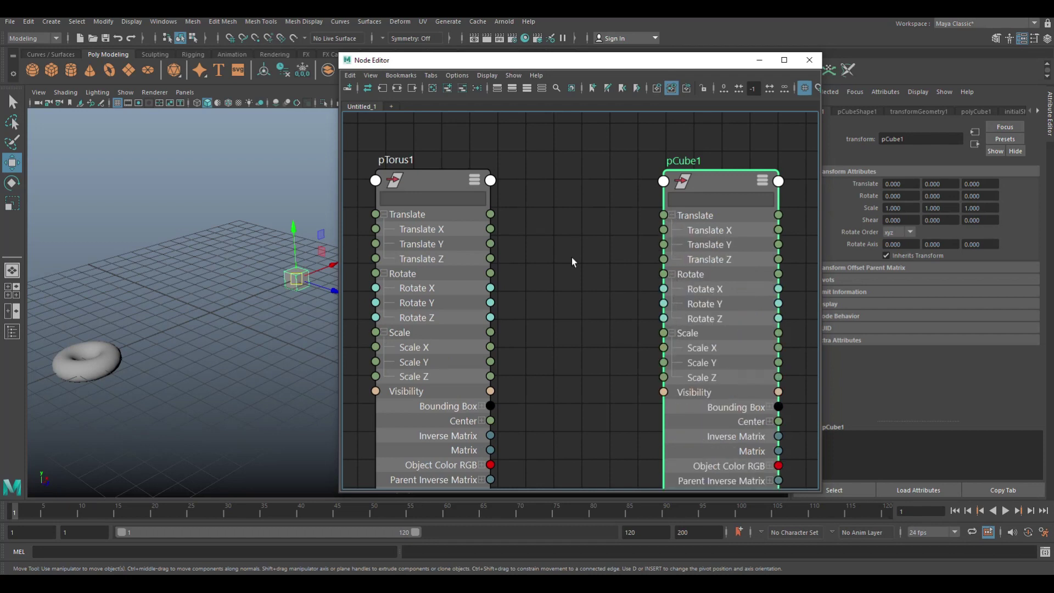
- Move pTorus1 up-left and pCube1 up-right, then select the torus in the scene
left_click_drag(433, 182, 424, 139)
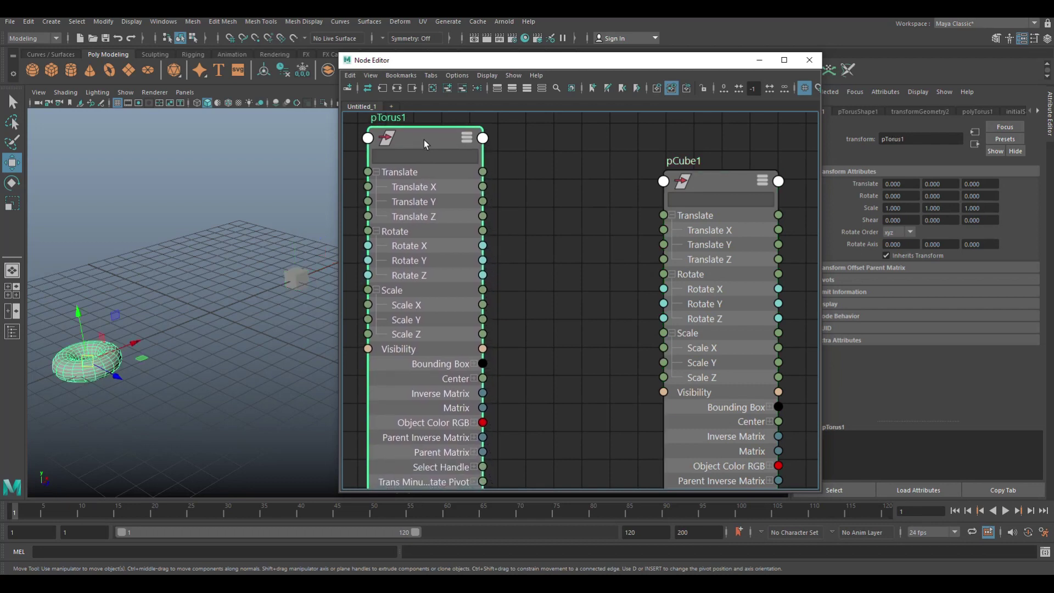
left_click_drag(705, 190, 717, 150)
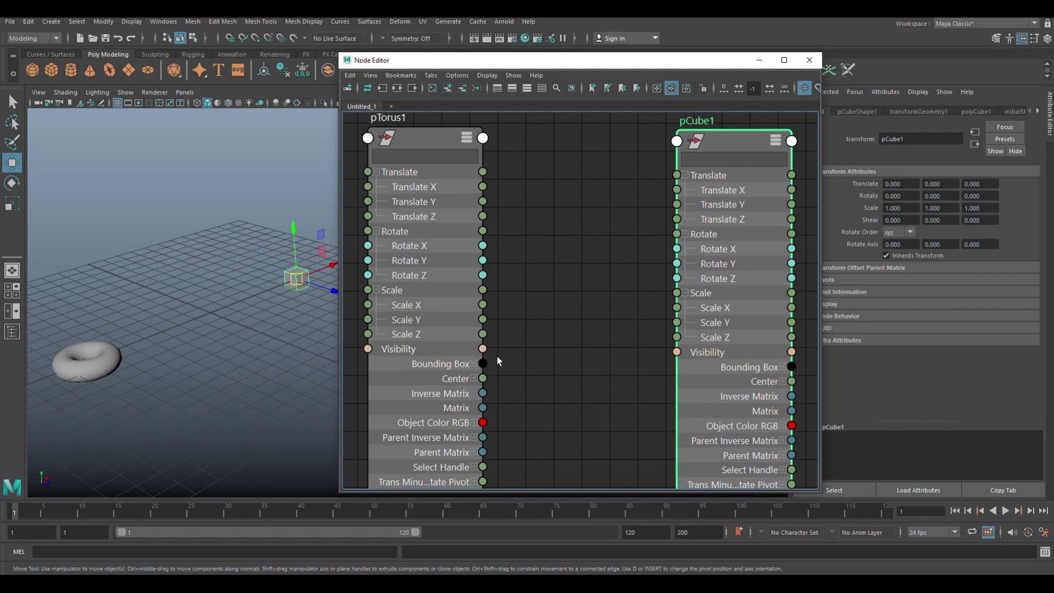
left_click_drag(484, 220, 314, 281)
left_click(115, 357)
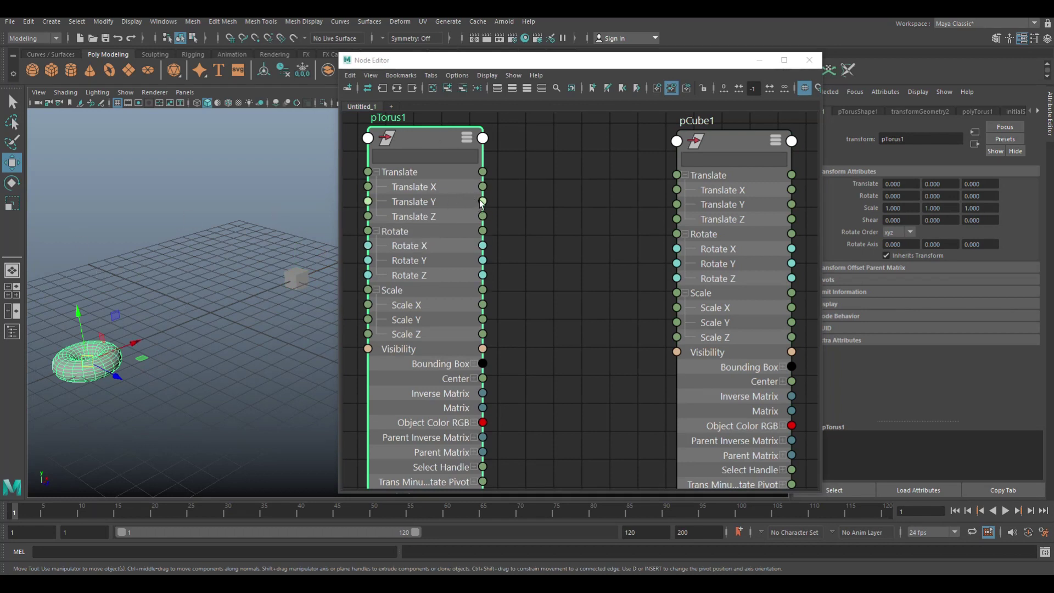
- Connect pTorus1 Translate Y to pCube1 Translate Y, test by raising the torus, then undo
left_click_drag(483, 202, 677, 206)
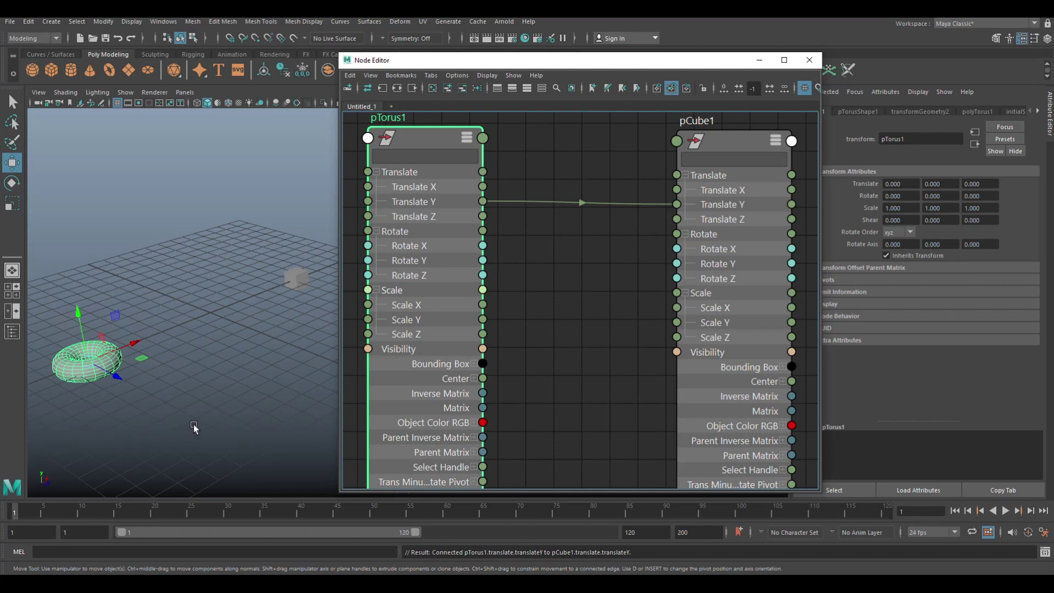
left_click(87, 366)
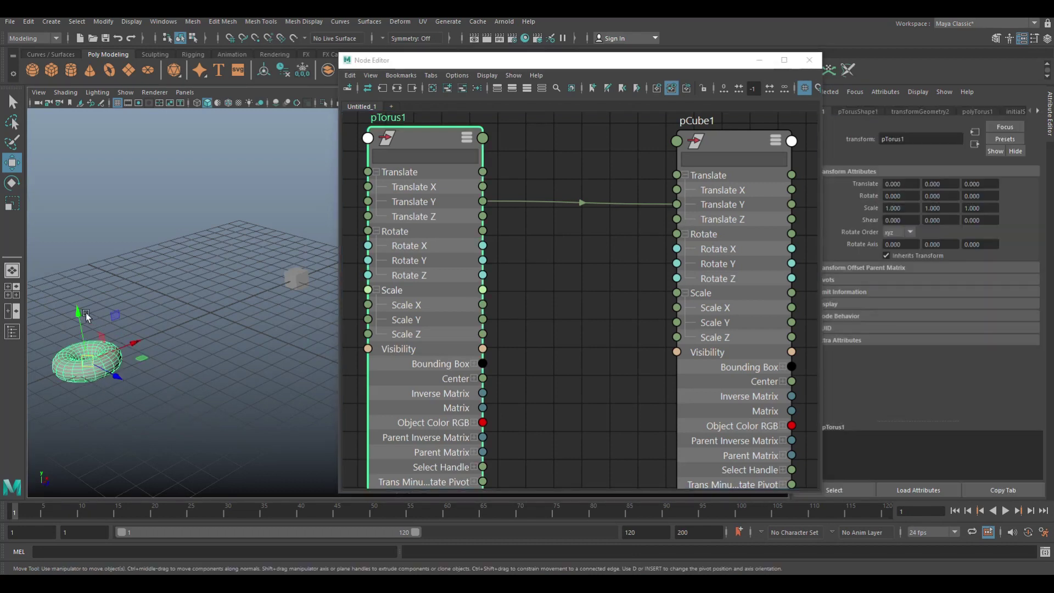
left_click_drag(78, 311, 134, 260)
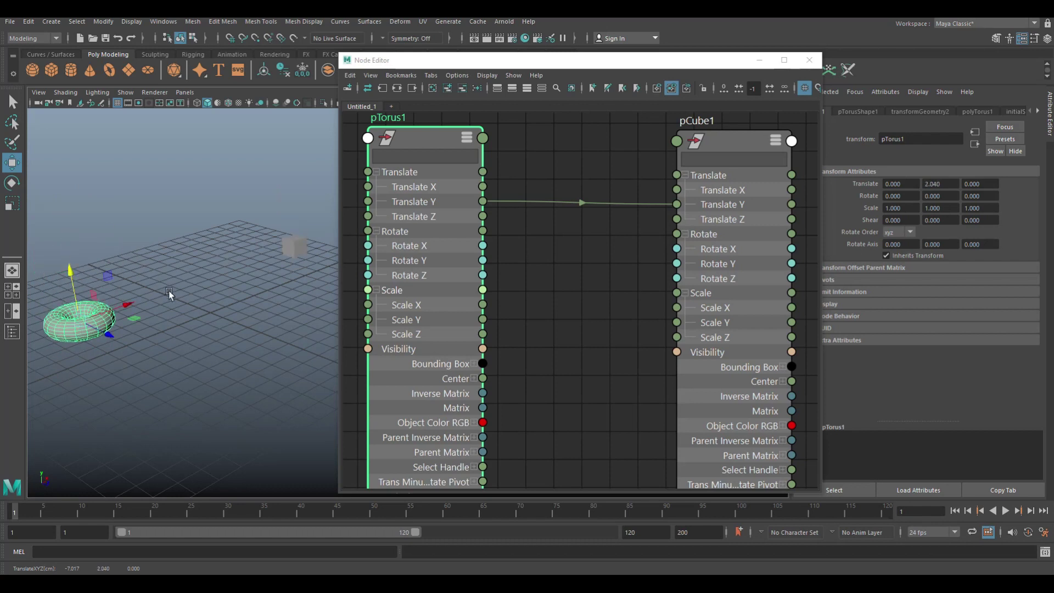
key("ctrl+z")
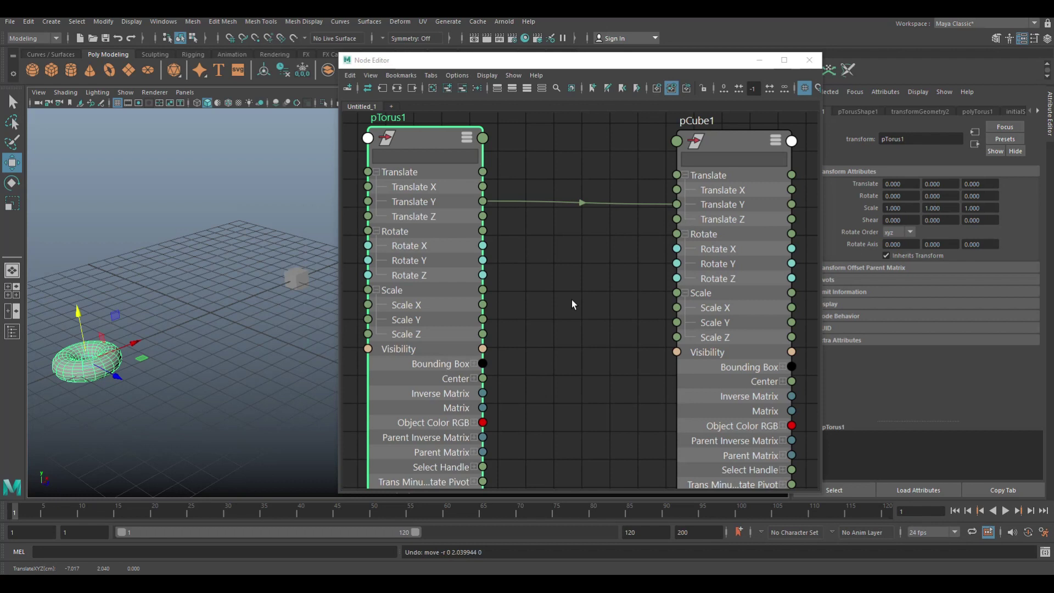
left_click(589, 270)
- Delete the Translate Y link and connect torus Translate Y to cube Translate Z instead
key("Delete")
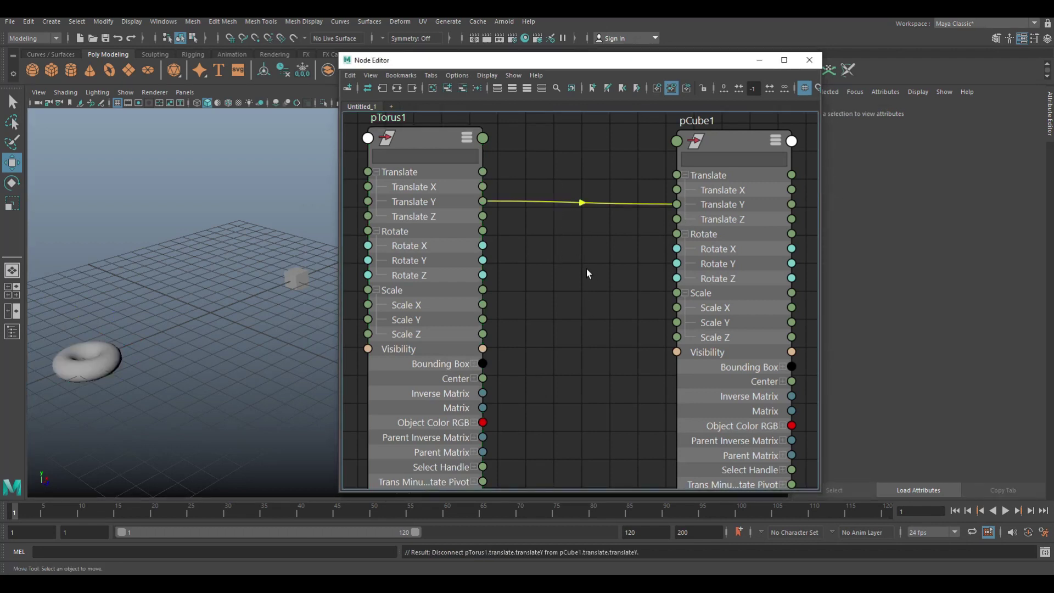
left_click(113, 358)
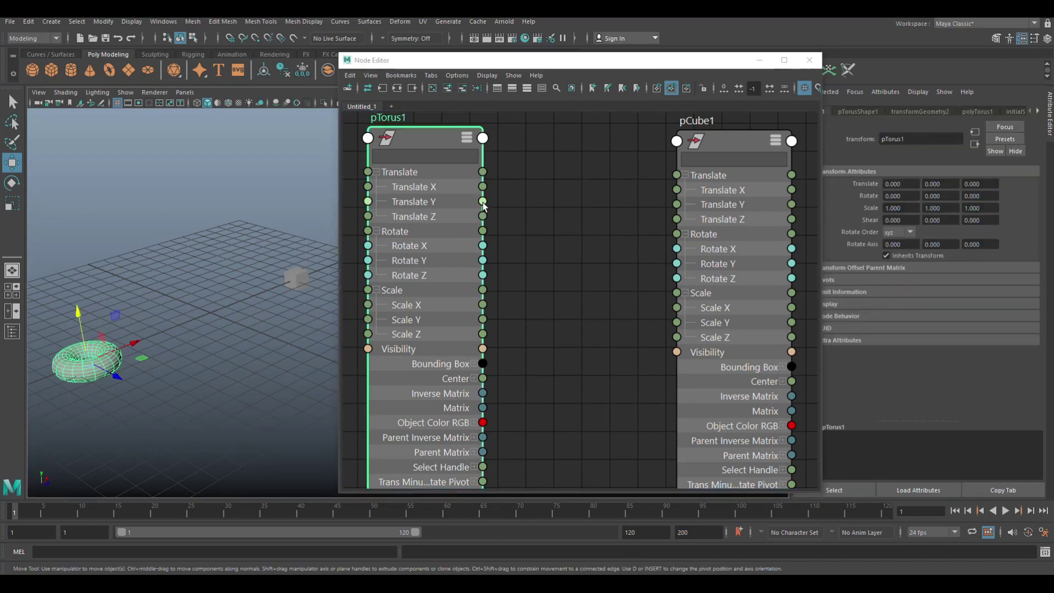
left_click_drag(482, 202, 676, 223)
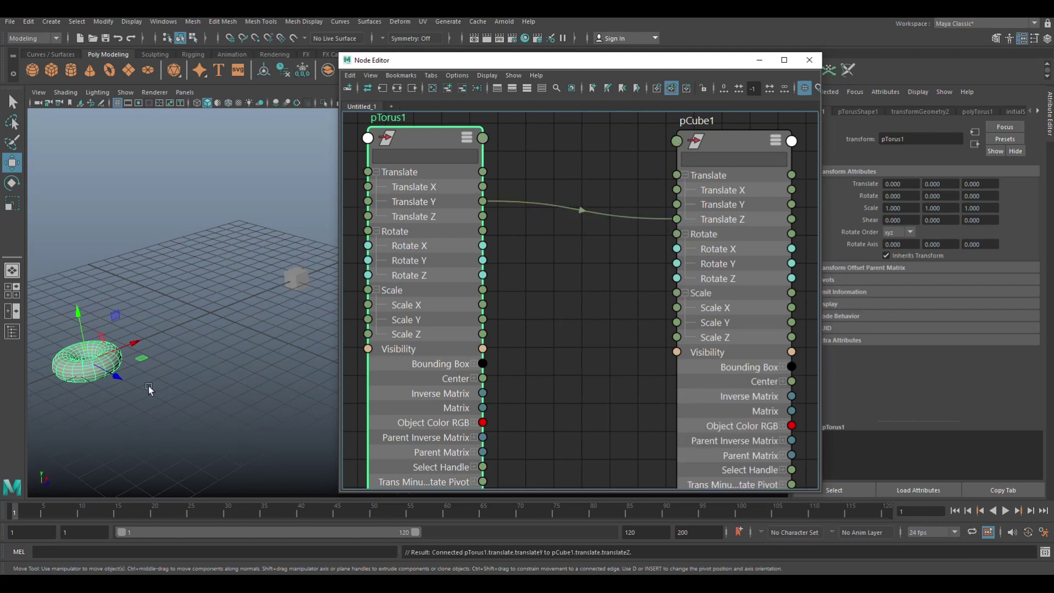
- Test the Translate Z link by moving the torus, undo, then remove that connection
left_click(128, 397)
left_click(100, 361)
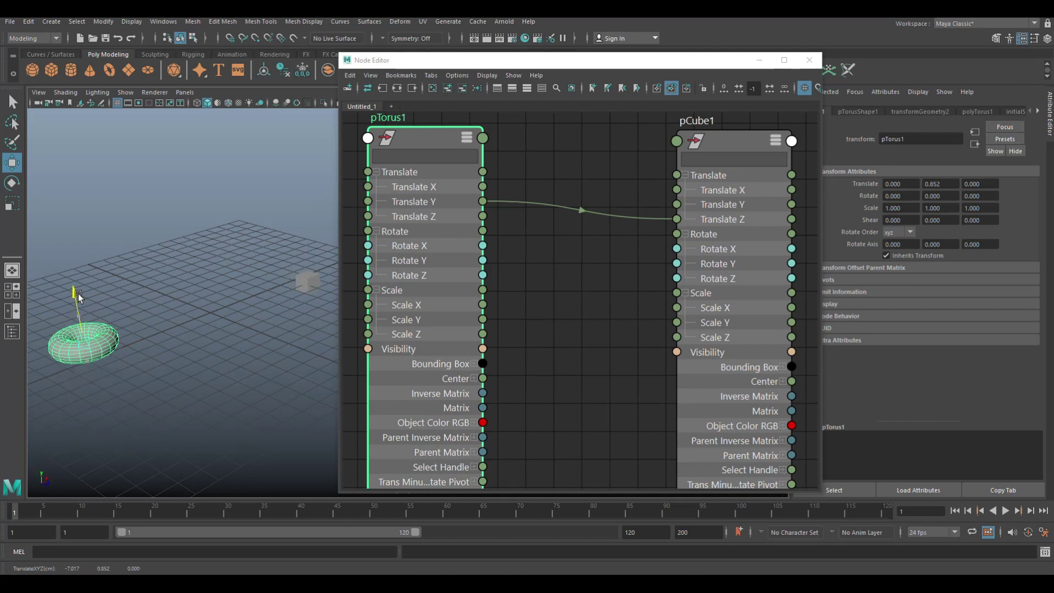
left_click_drag(78, 297, 156, 341)
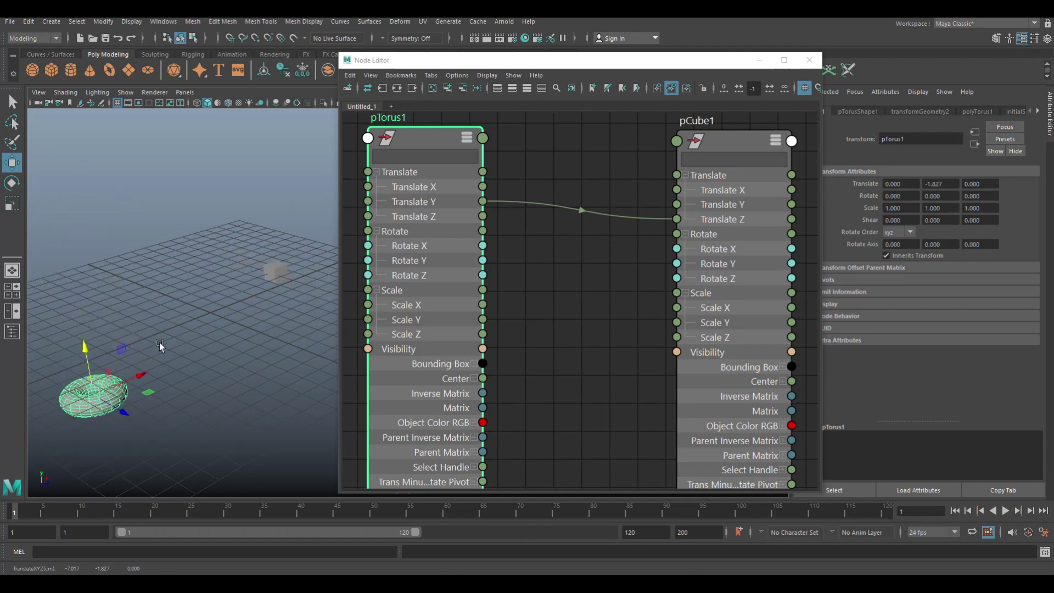
key("ctrl+z")
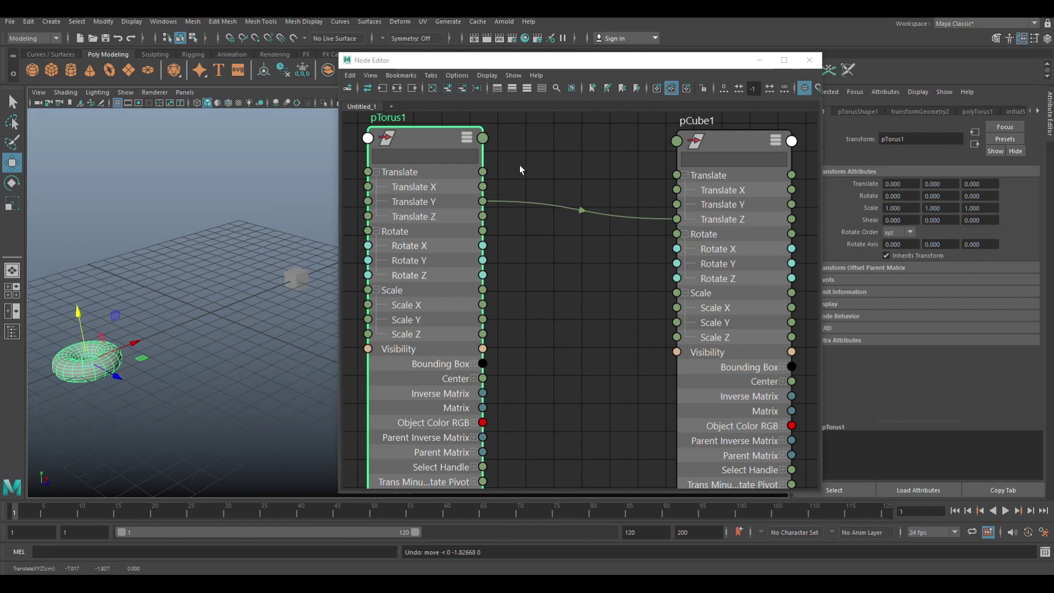
left_click(573, 292)
key("ctrl+z")
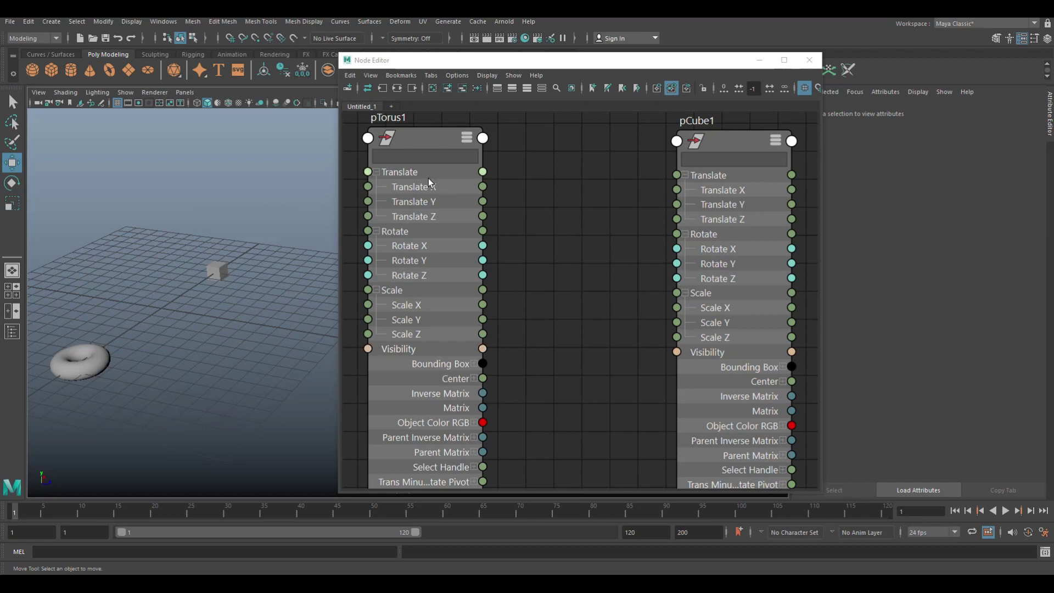
left_click_drag(483, 172, 677, 172)
left_click(91, 369)
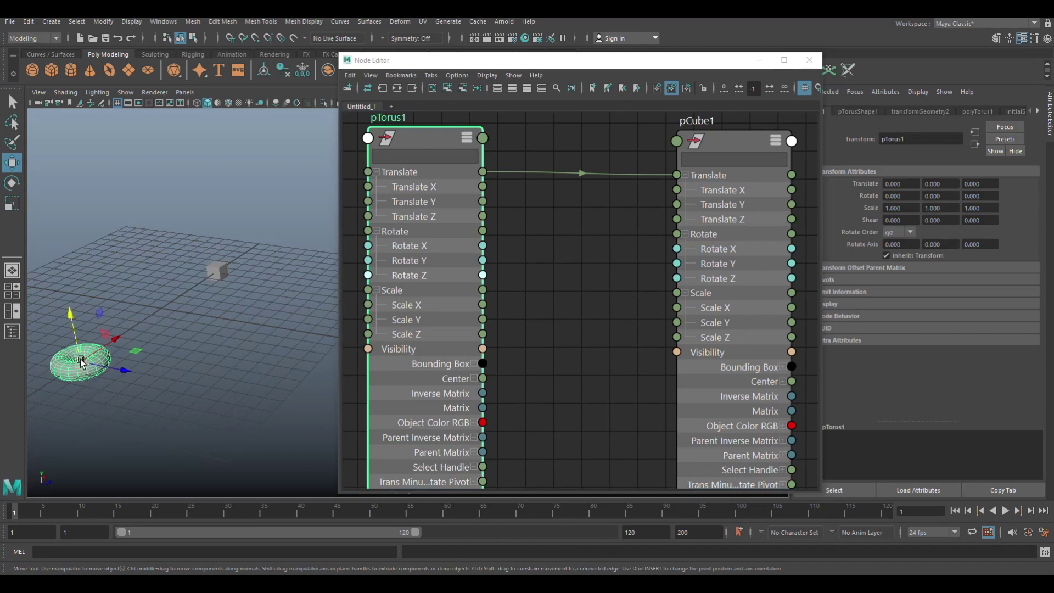
left_click_drag(81, 361, 134, 336)
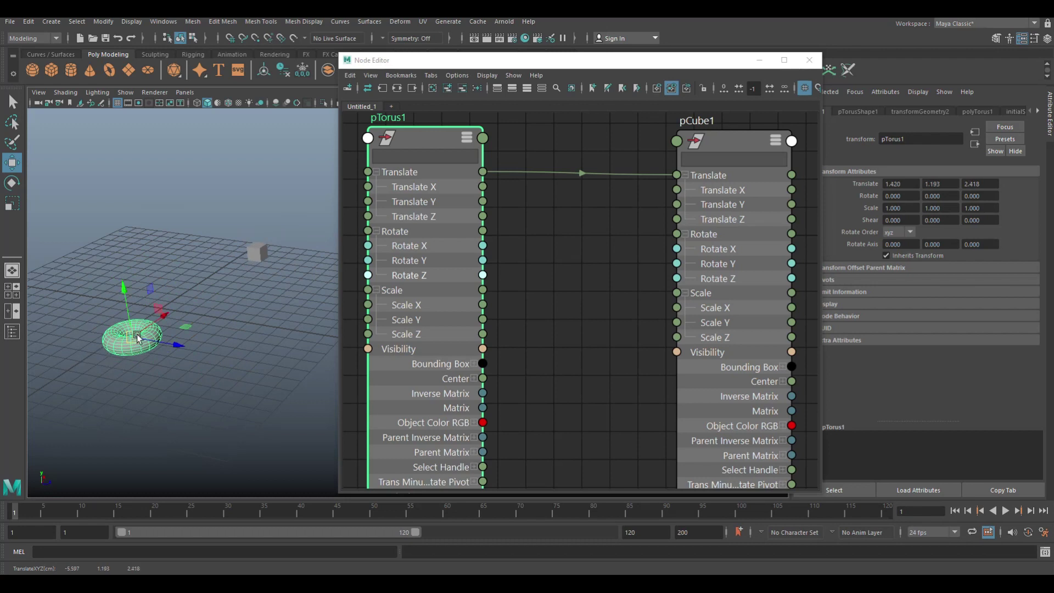
key("ctrl+z")
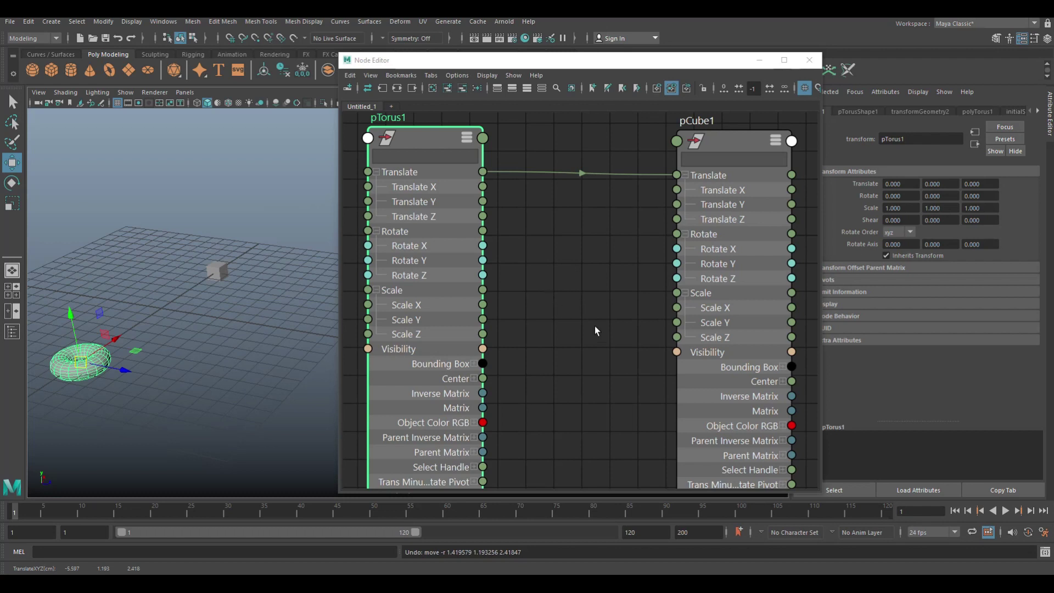
scroll(544, 346, "down", 5)
scroll(546, 344, "up", 3)
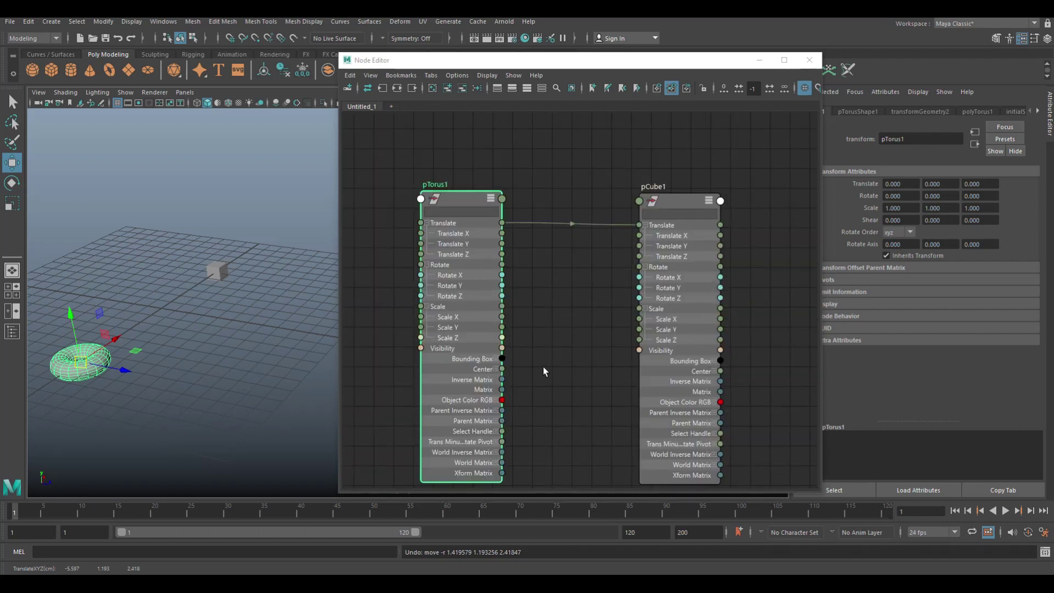
- Browse the torus's full output attribute list, then close it
left_click(501, 200)
mouse_move(591, 208)
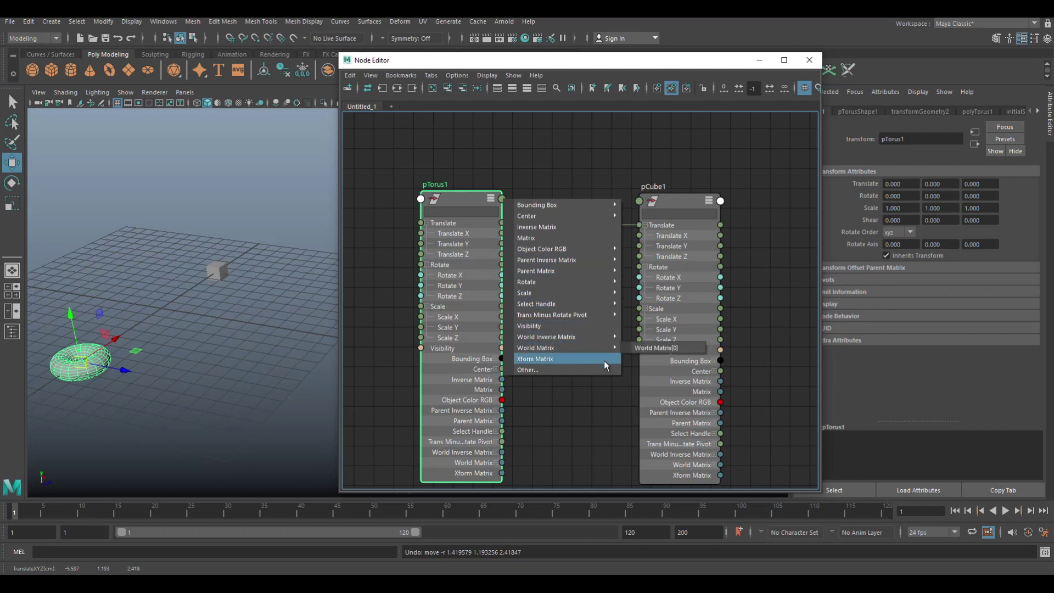
left_click(577, 369)
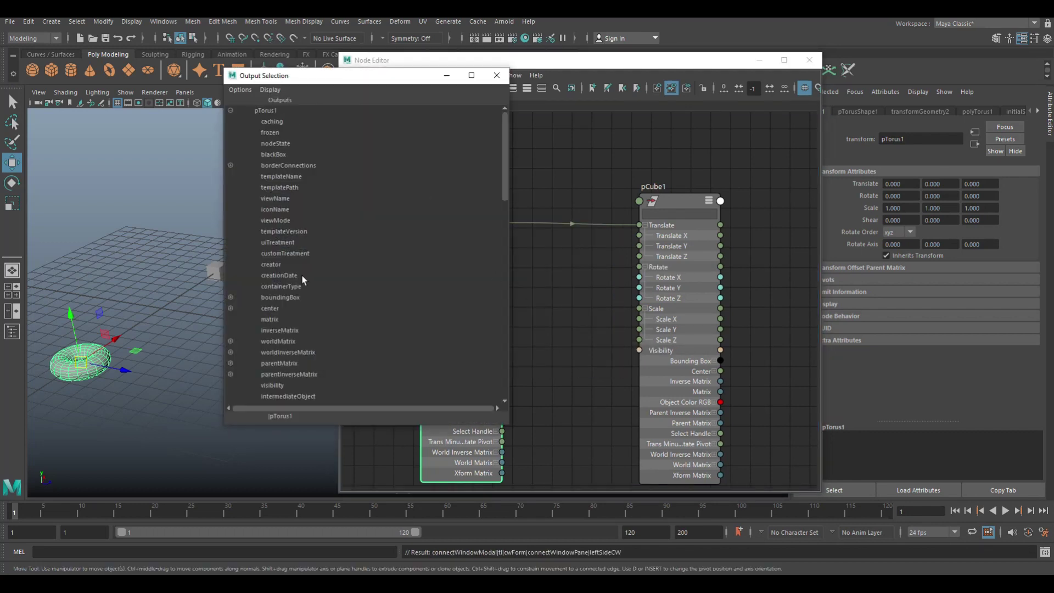
left_click(498, 75)
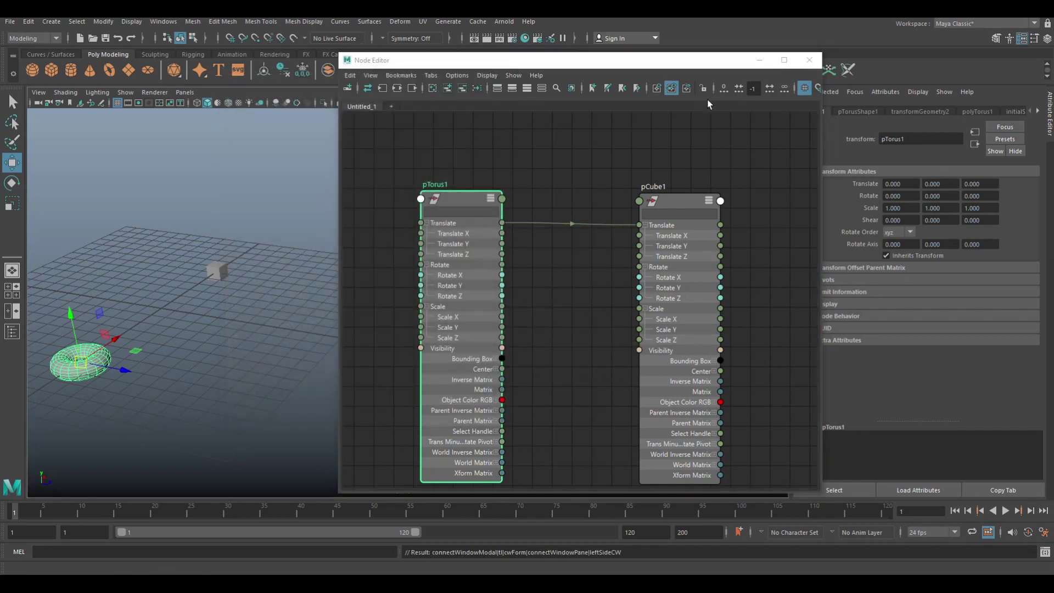
- Select the pTorus1-to-pCube1 Translate connection and delete it
left_click(594, 285)
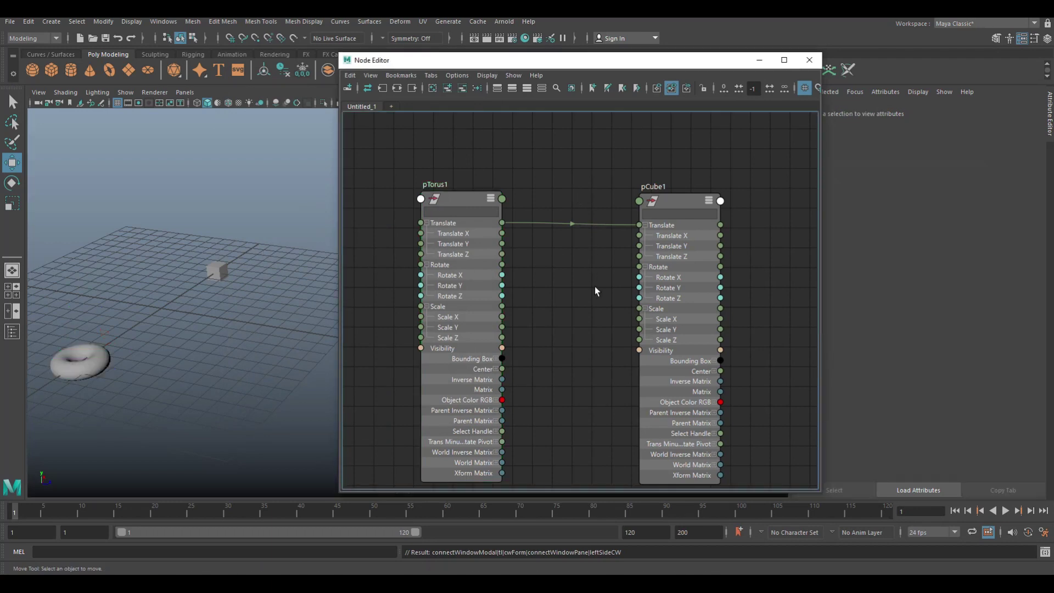
left_click(586, 224)
key("Delete")
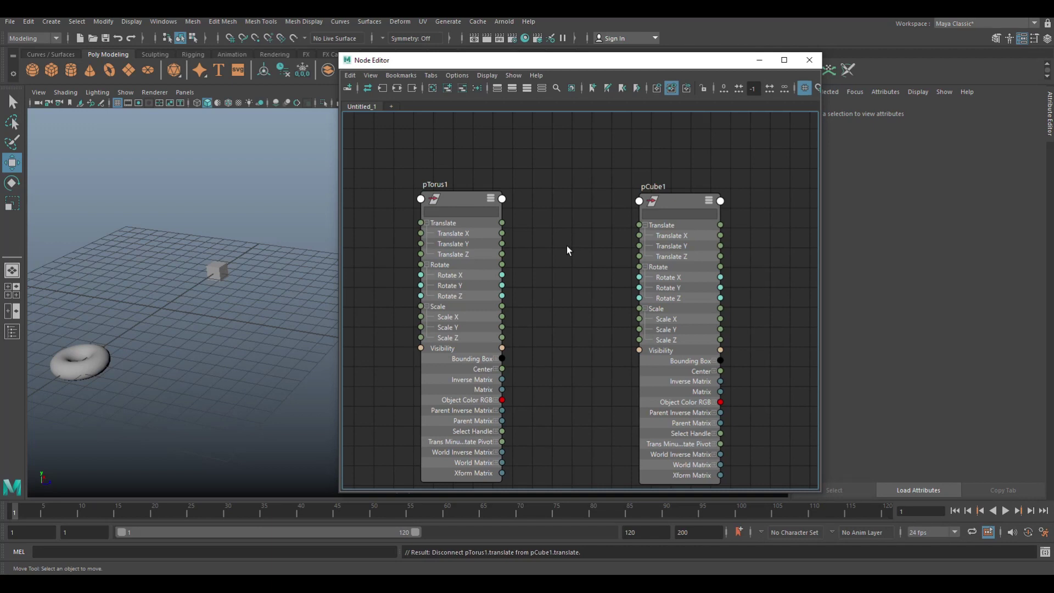
- Create a multiplyDivide node by searching 'multipl' and place it between pTorus1 and pCube1
key("Tab")
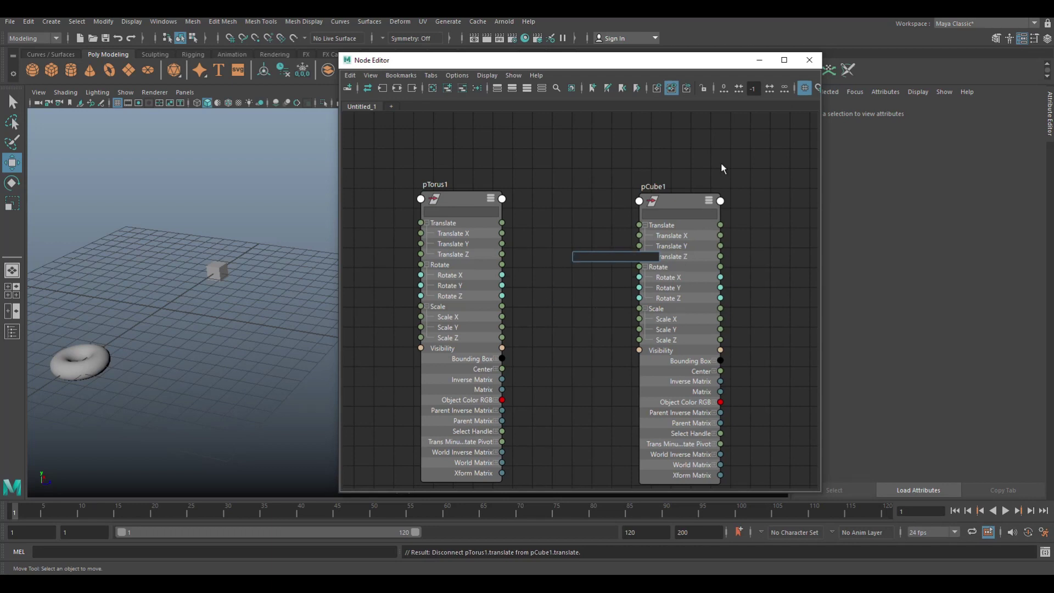
type("multiply")
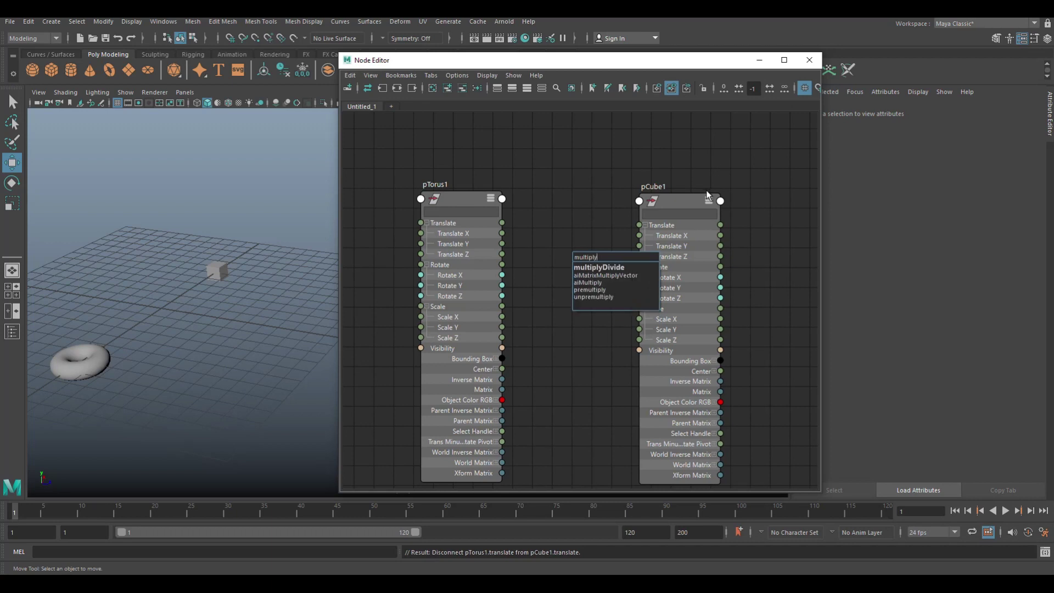
left_click(611, 267)
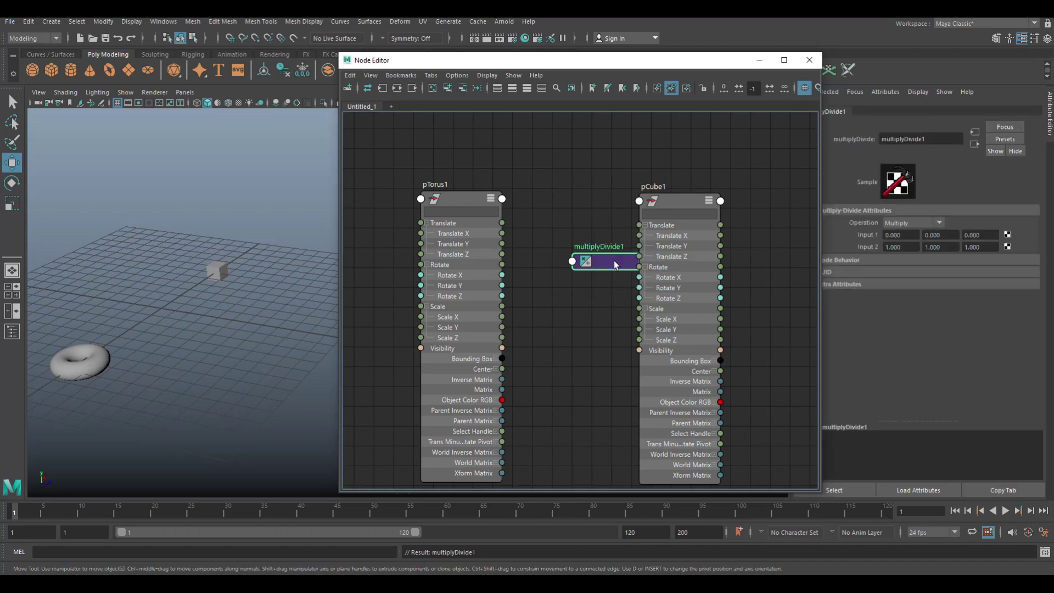
left_click_drag(613, 262, 571, 257)
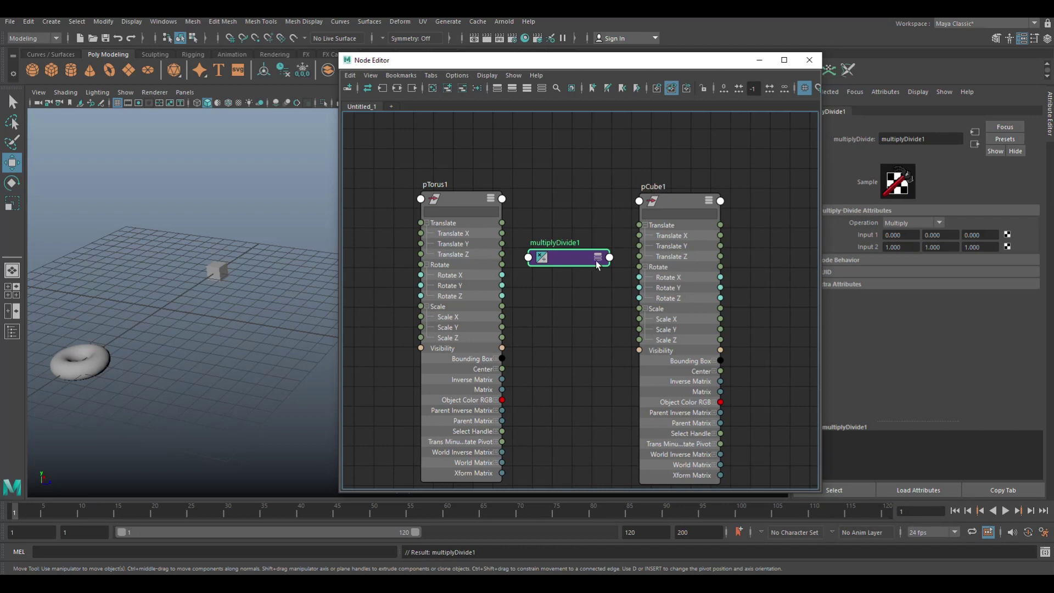
- Expand multiplyDivide1 fully, splitting Input 1 and Input 2 into X, Y, Z
left_click(598, 258)
left_click(597, 258)
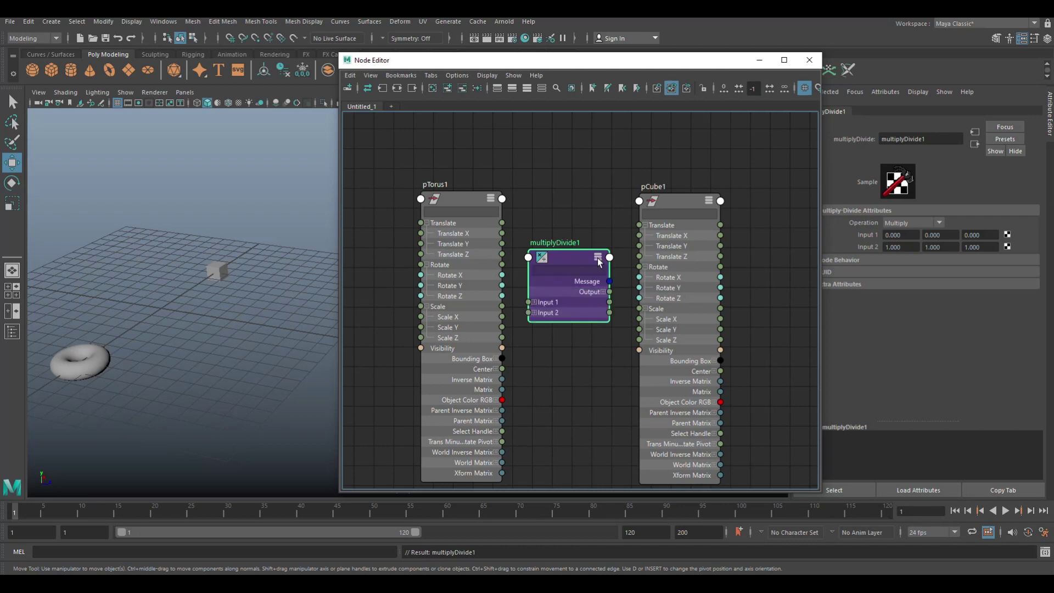
left_click(534, 302)
left_click(533, 344)
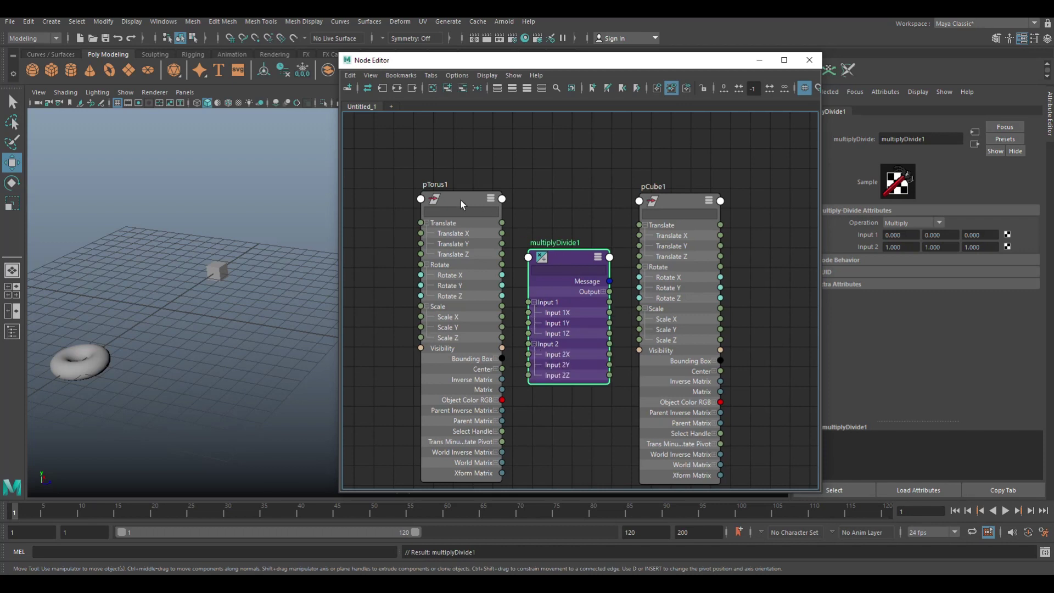
- Spread pTorus1 up-left, pCube1 up-right, with multiplyDivide1 raised between them
left_click_drag(460, 200, 427, 146)
left_click_drag(684, 200, 734, 148)
left_click_drag(573, 258, 582, 219)
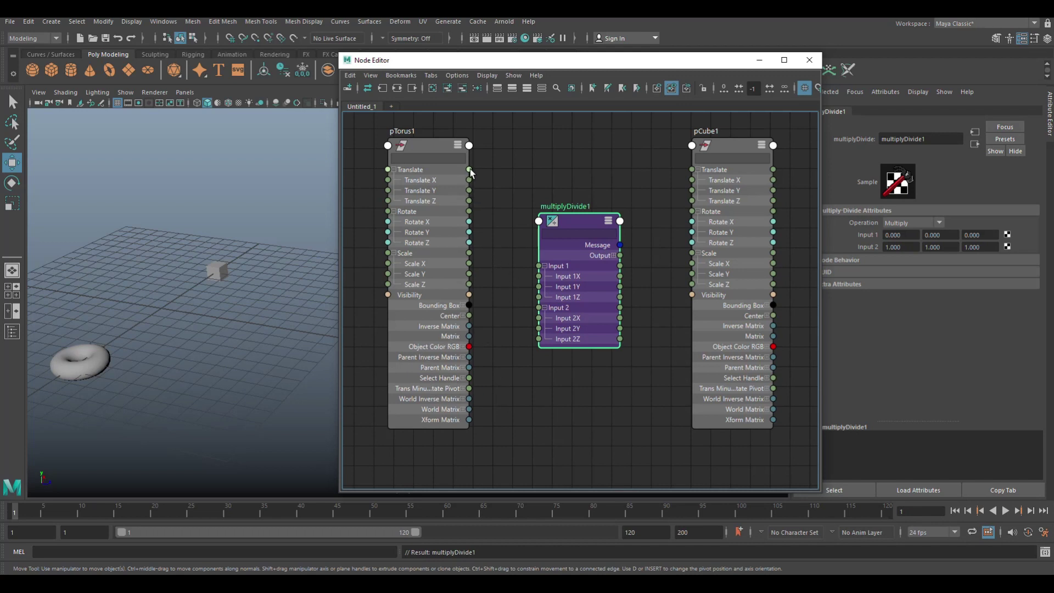
- Wire pTorus1 Translate into multiplyDivide1 Input 1 and Output into pCube1 Translate
left_click_drag(494, 231, 538, 268)
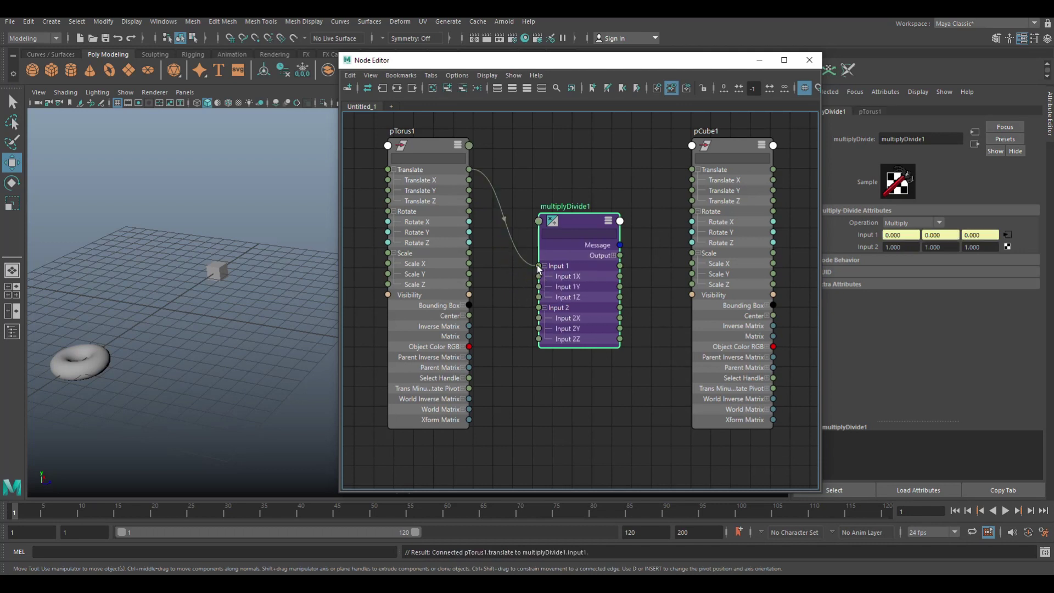
left_click(613, 256)
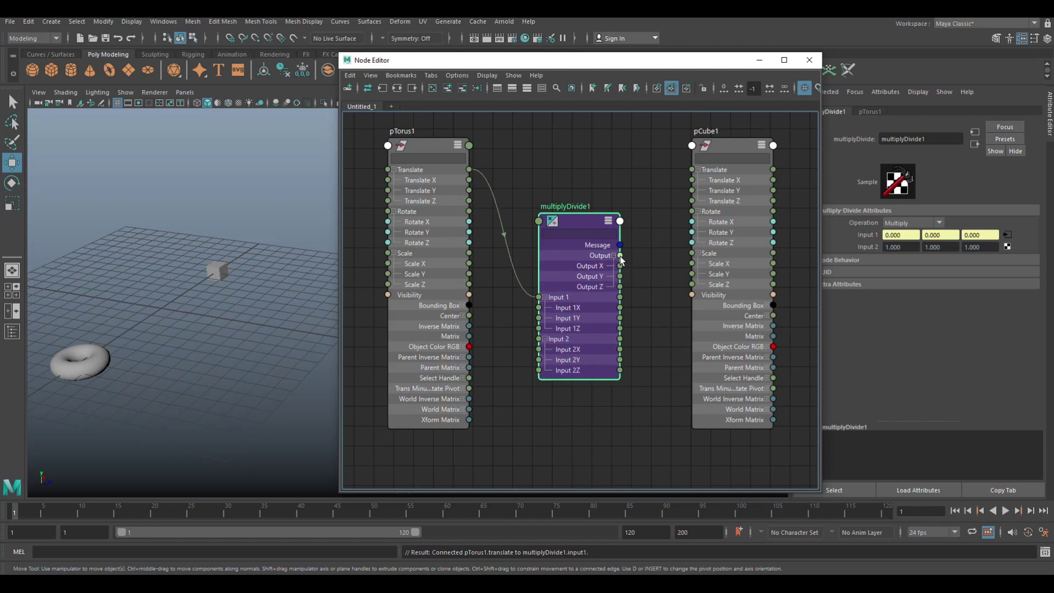
left_click_drag(664, 235, 691, 171)
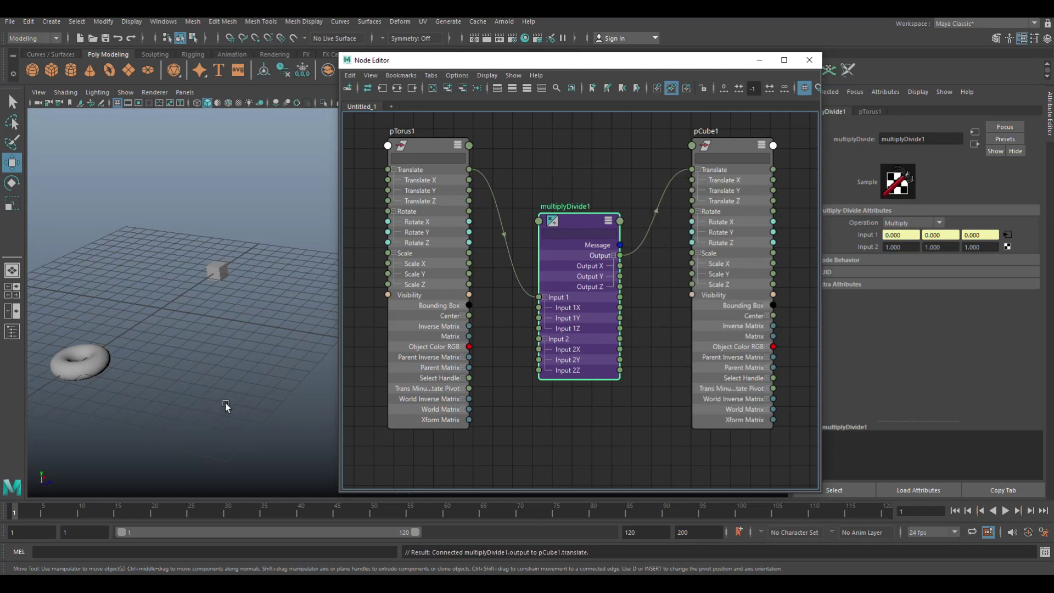
left_click(77, 366)
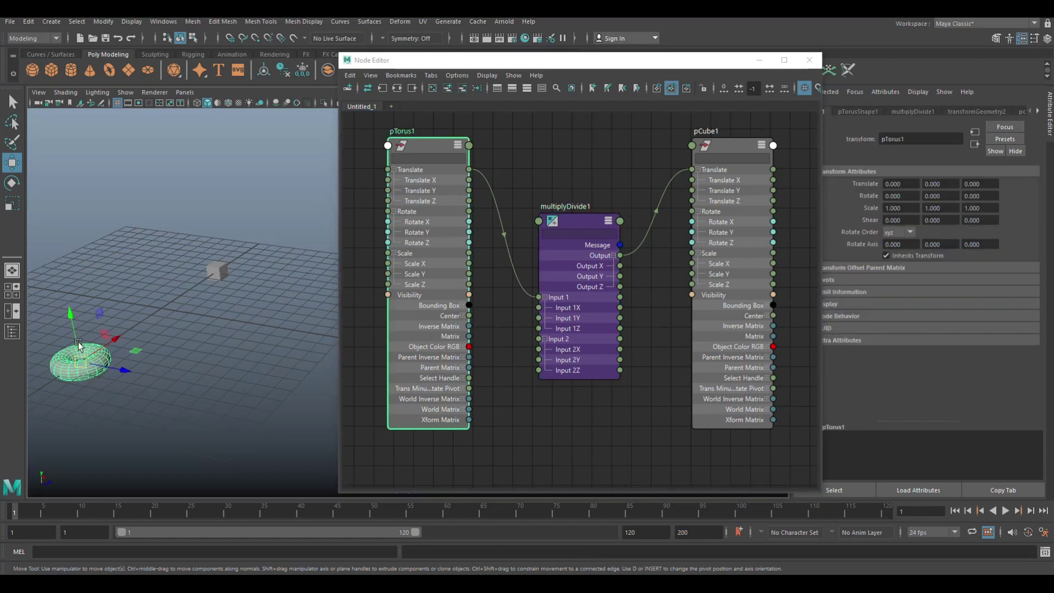
left_click_drag(71, 318, 170, 370)
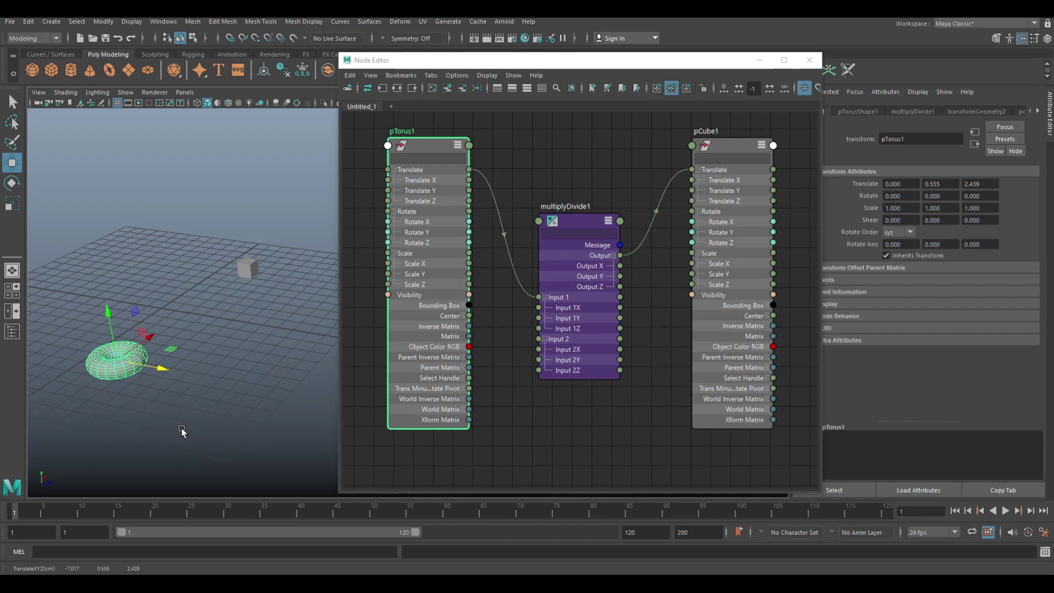
key("ctrl+z")
key("ctrl+z")
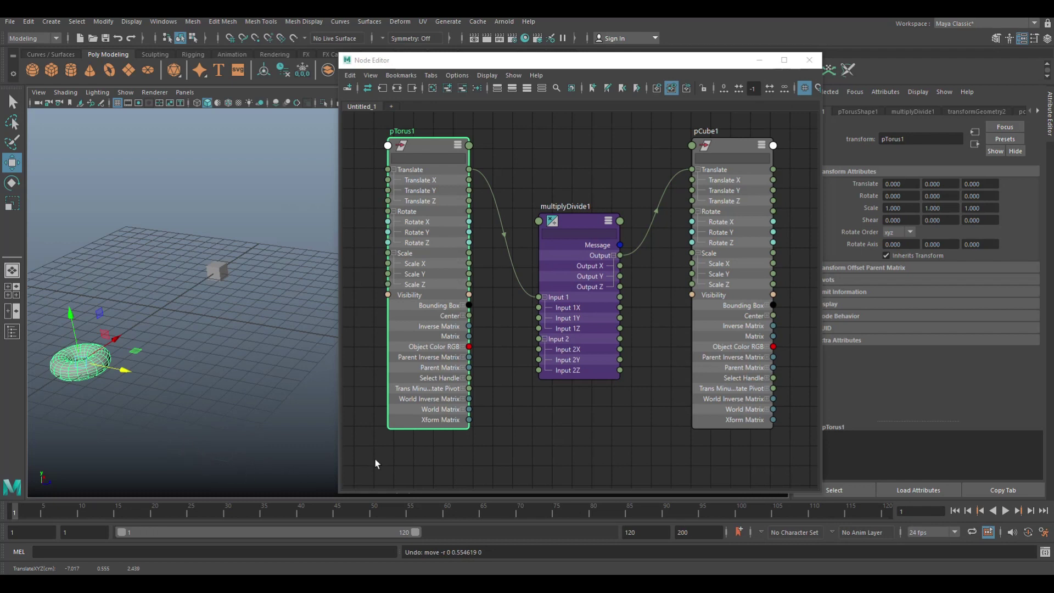
- Show multiplyDivide1's attributes and keep its Operation set to Multiply
left_click(923, 112)
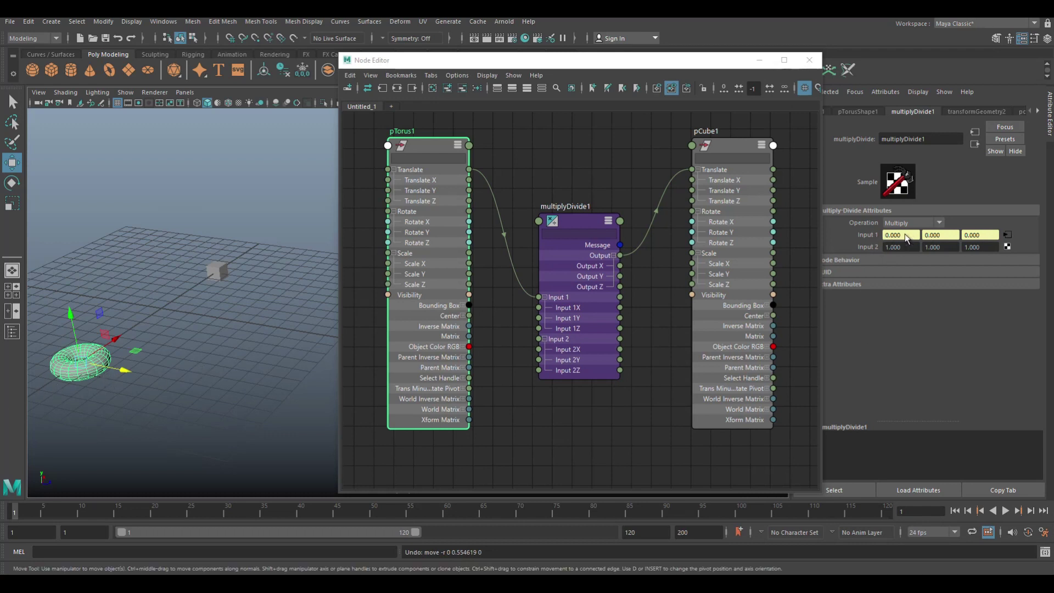
left_click(940, 222)
left_click(940, 222)
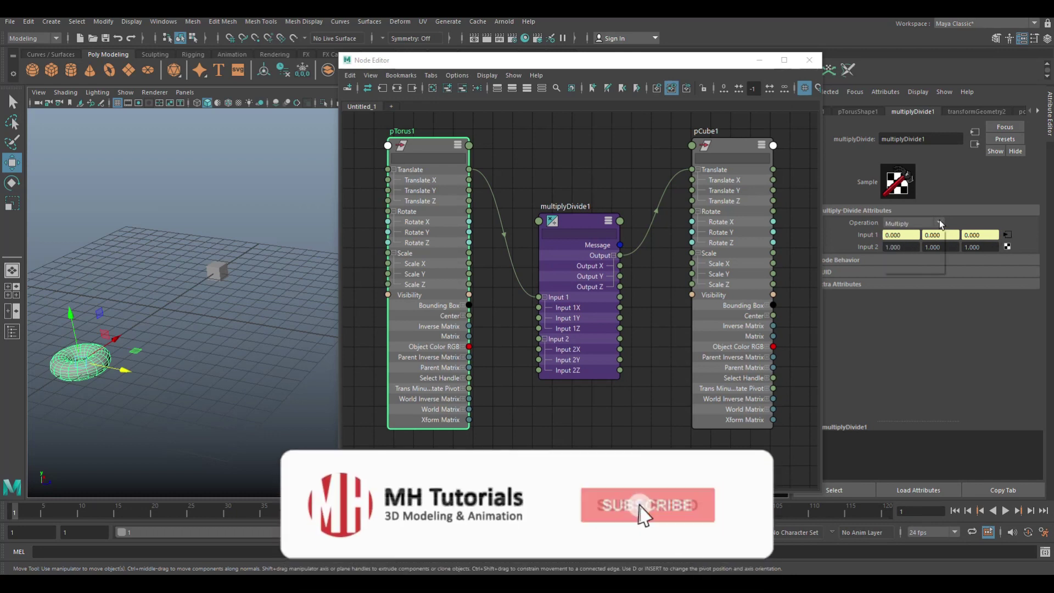
left_click(940, 223)
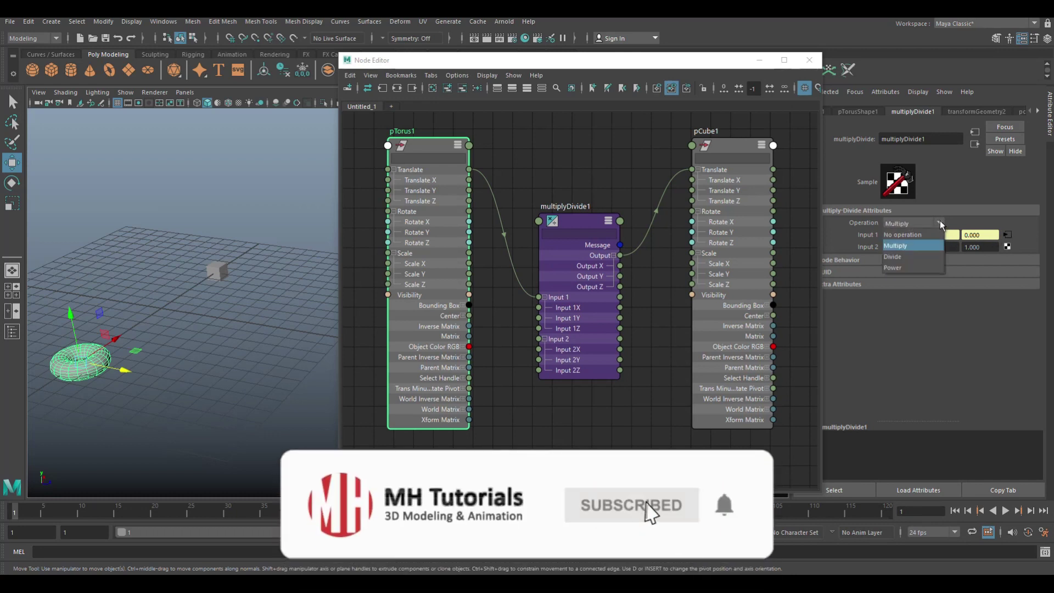
left_click(901, 246)
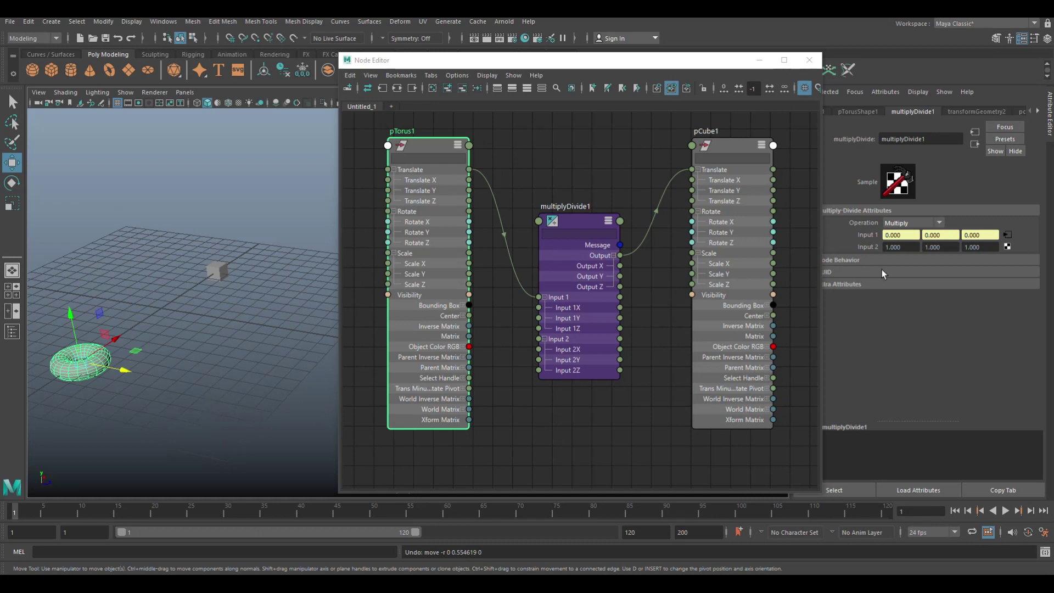
- Enter 2 for Input 2 on X, Y and Z
double_click(905, 247)
type("2")
key("Tab")
type("2")
key("Tab")
type("2")
left_click(948, 248)
mouse_move(124, 370)
left_mouse_down()
mouse_move(194, 380)
mouse_move(58, 367)
mouse_move(225, 389)
mouse_move(123, 369)
mouse_move(111, 382)
left_mouse_up()
left_click_drag(68, 321, 98, 329)
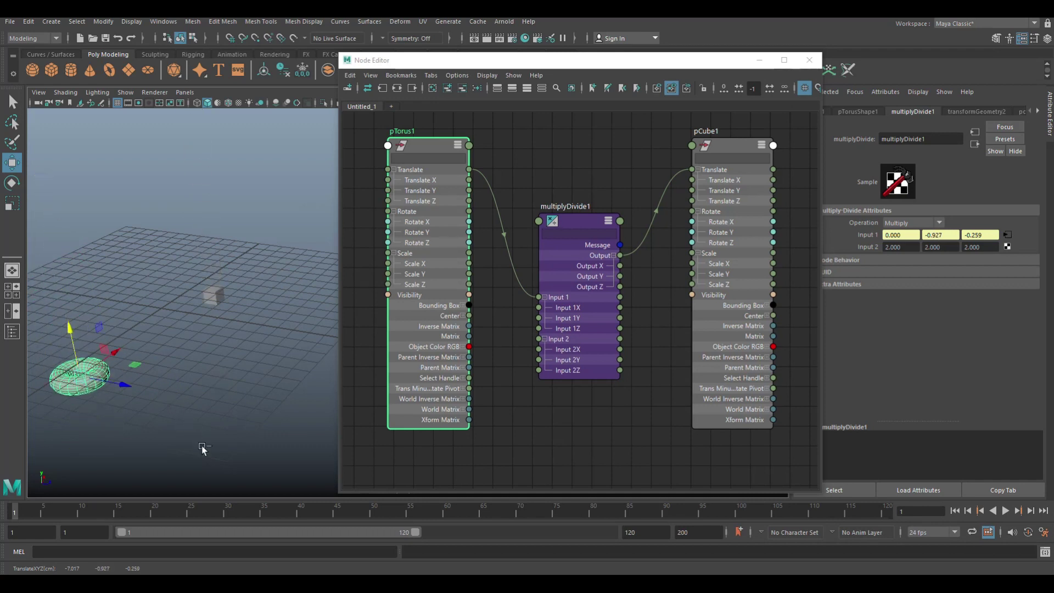
key("ctrl+z")
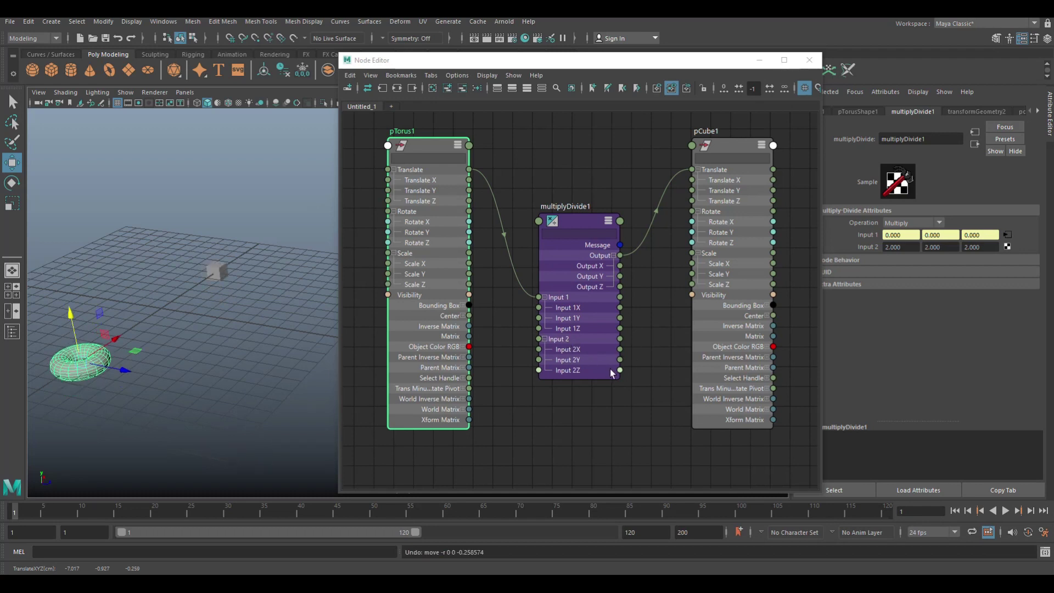
left_click(940, 223)
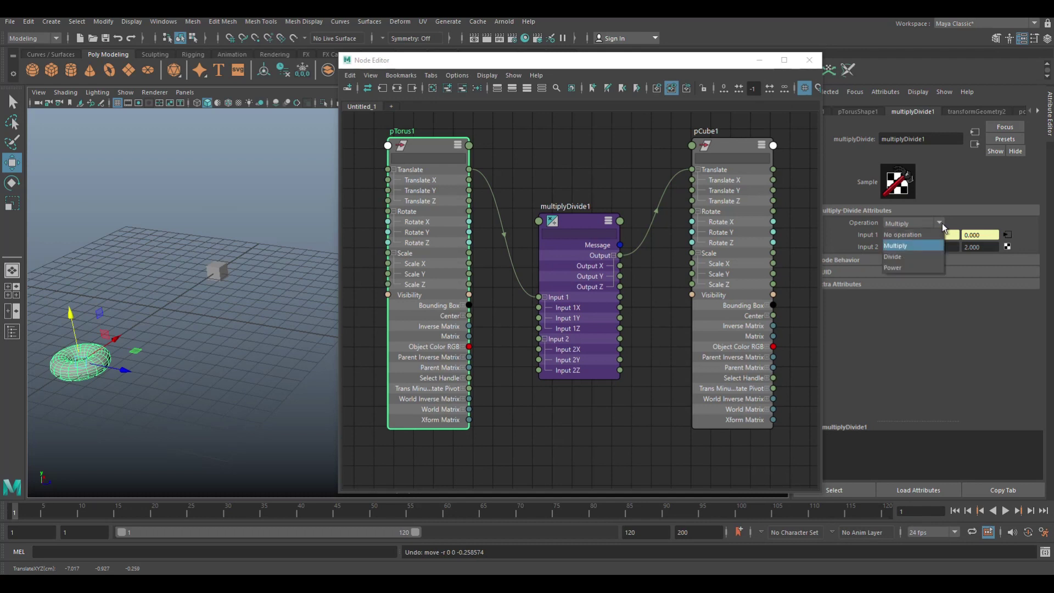
left_click(909, 244)
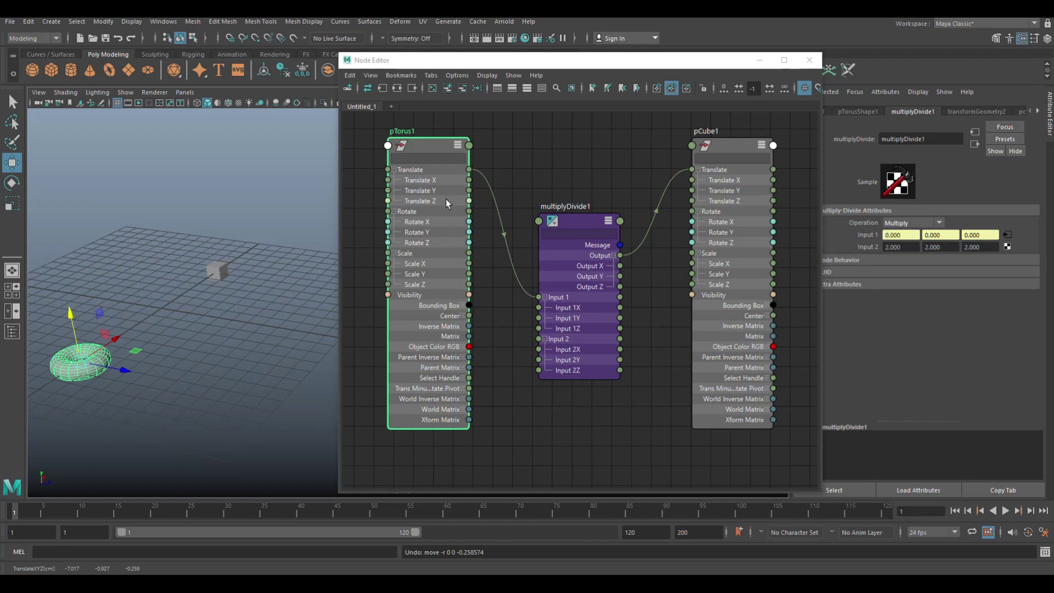